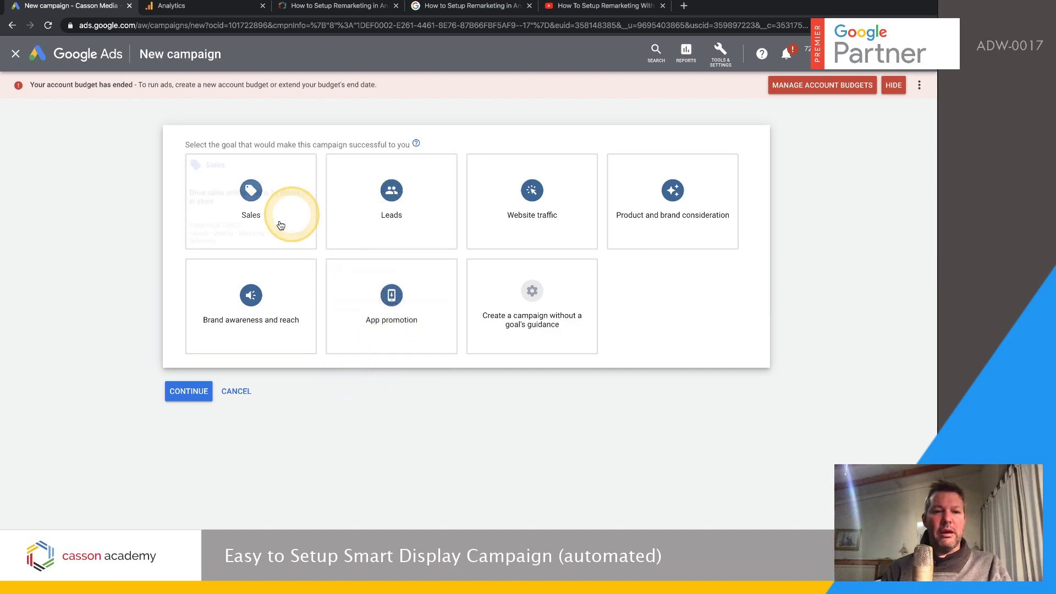
# Choose Leads as the goal for the new campaign
pyautogui.moveTo(258, 212)
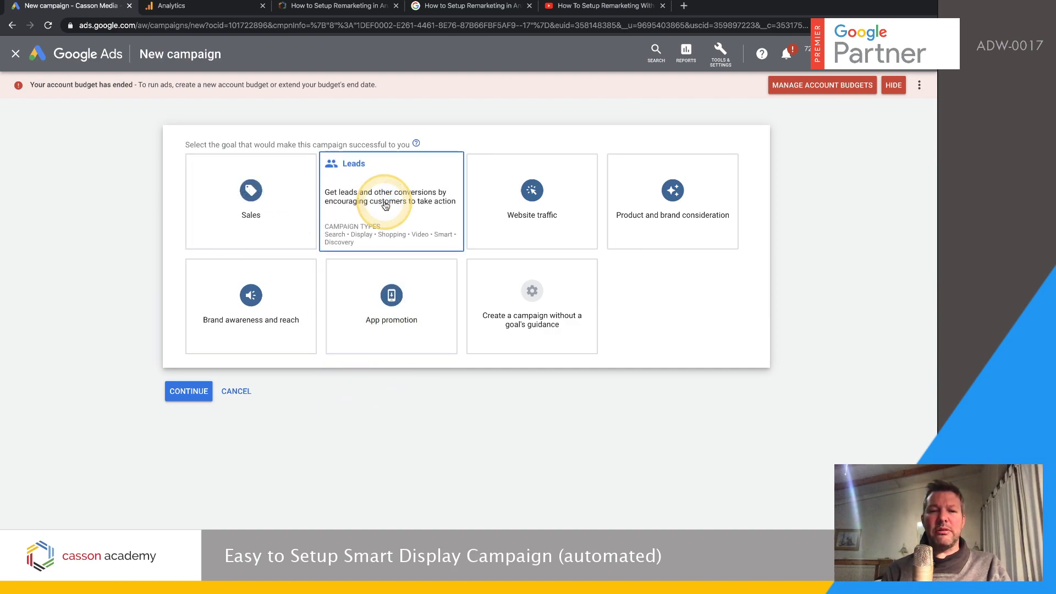
pyautogui.moveTo(392, 207)
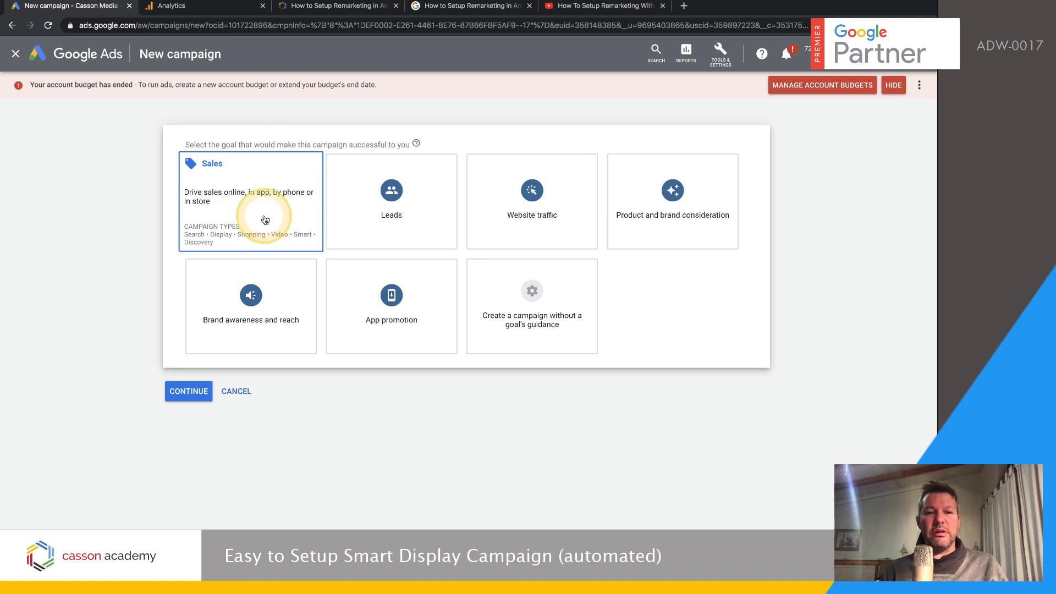
pyautogui.click(282, 235)
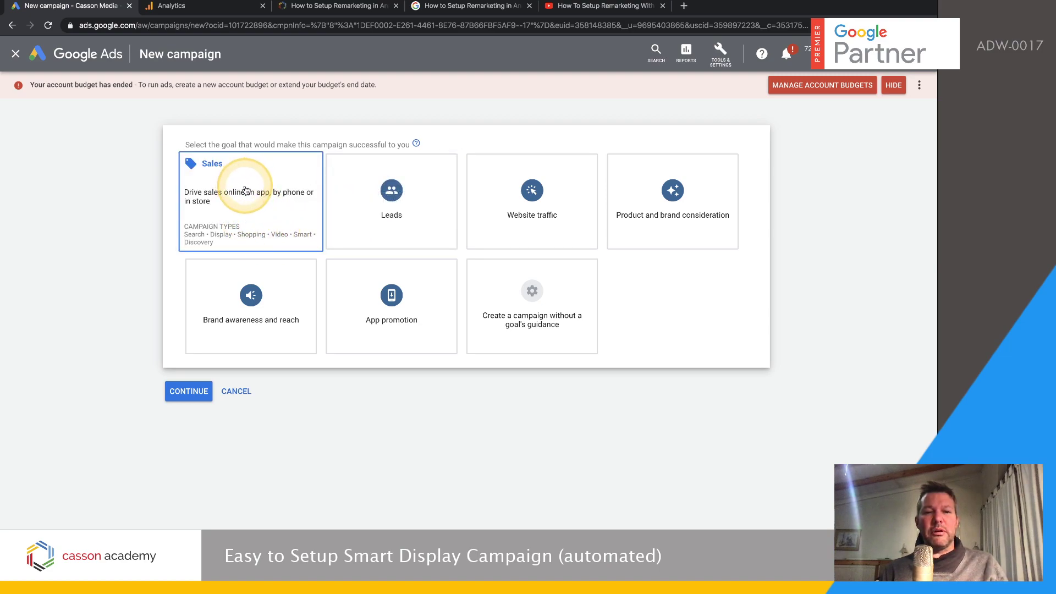
pyautogui.click(376, 191)
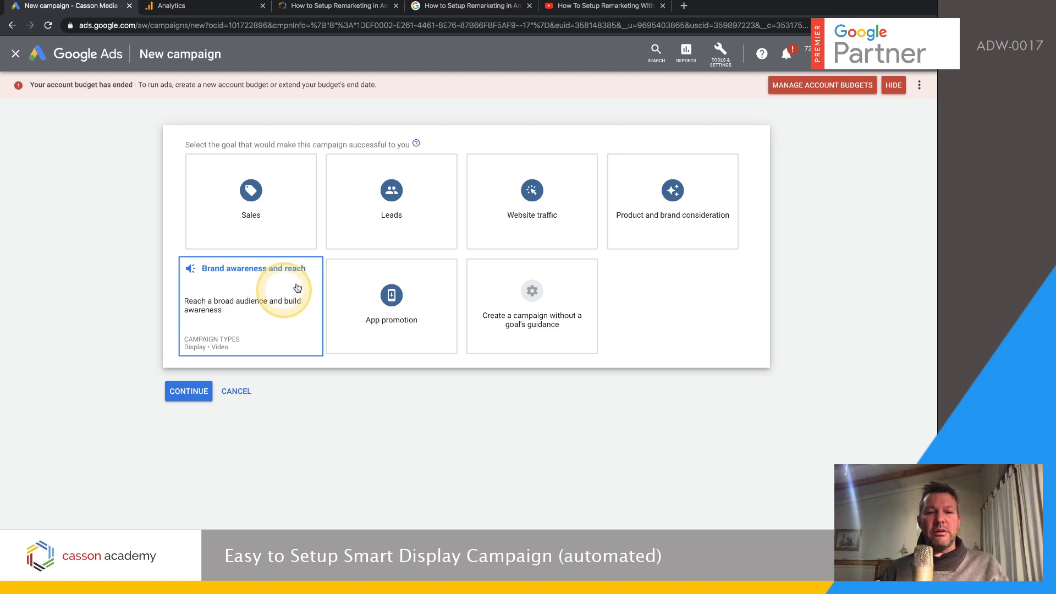
pyautogui.click(383, 196)
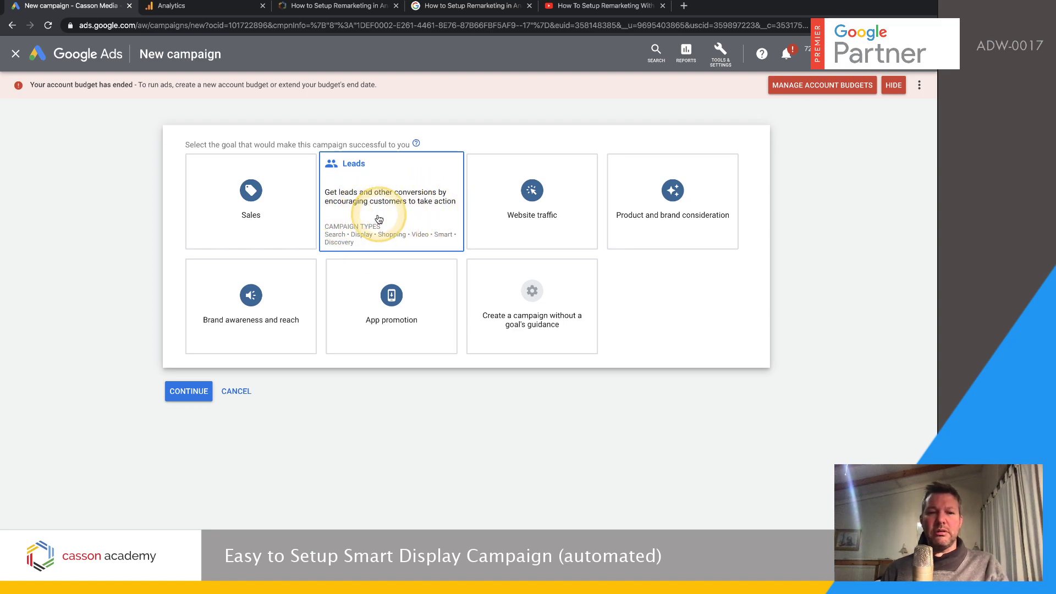
pyautogui.click(387, 198)
# Choose Display as the campaign type for the Leads goal
pyautogui.scroll(-2, 386, 198)
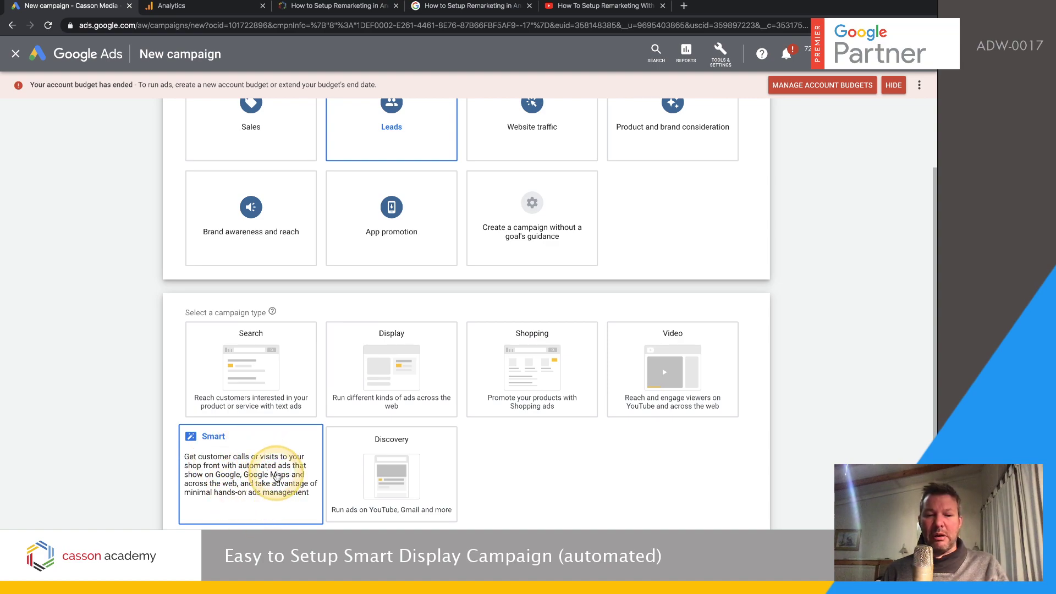
pyautogui.moveTo(340, 410)
pyautogui.moveTo(229, 465)
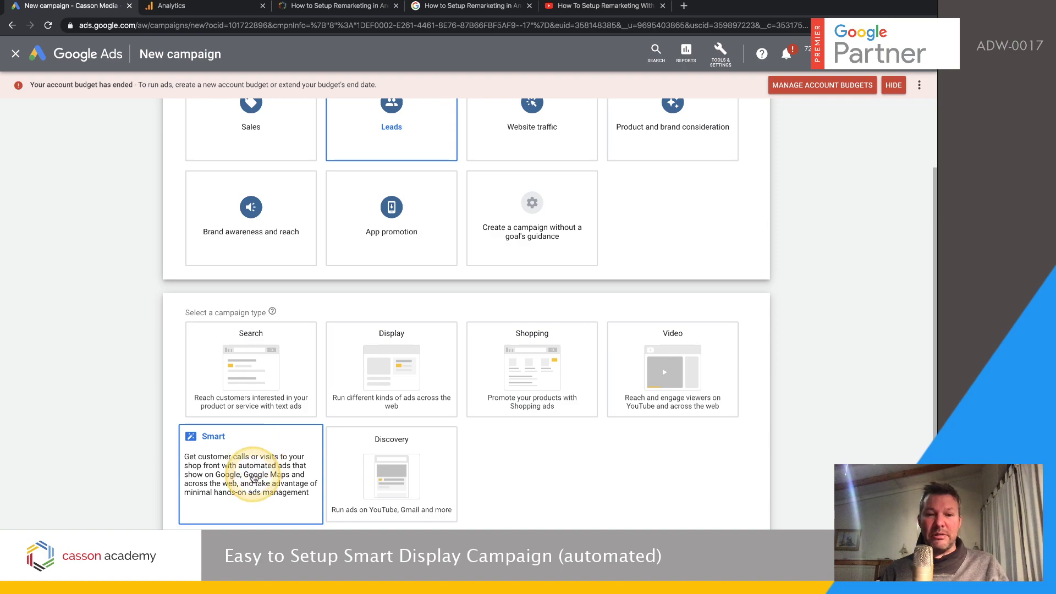
pyautogui.moveTo(377, 335)
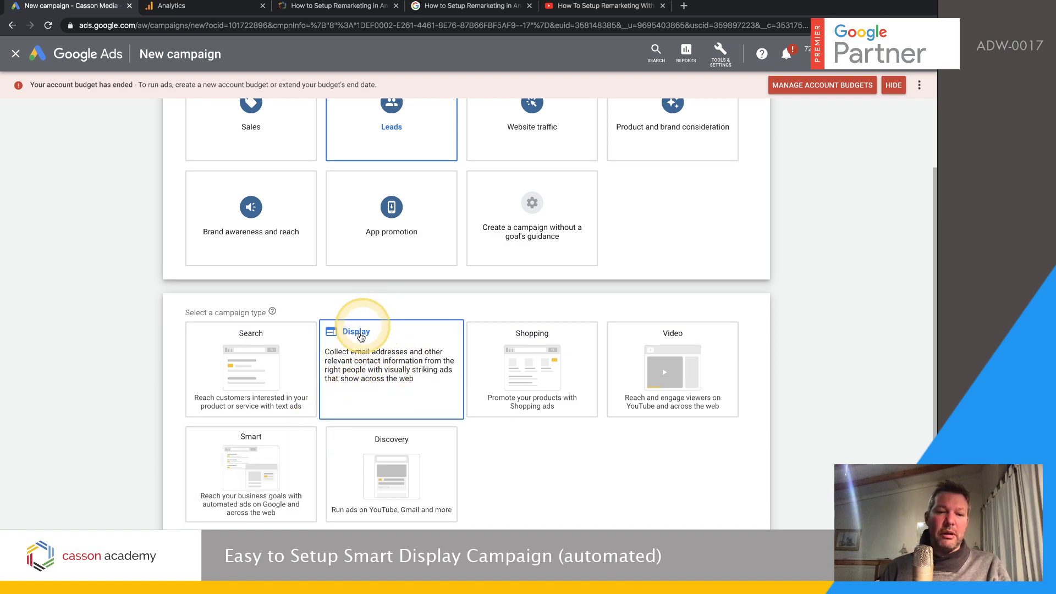
pyautogui.click(419, 348)
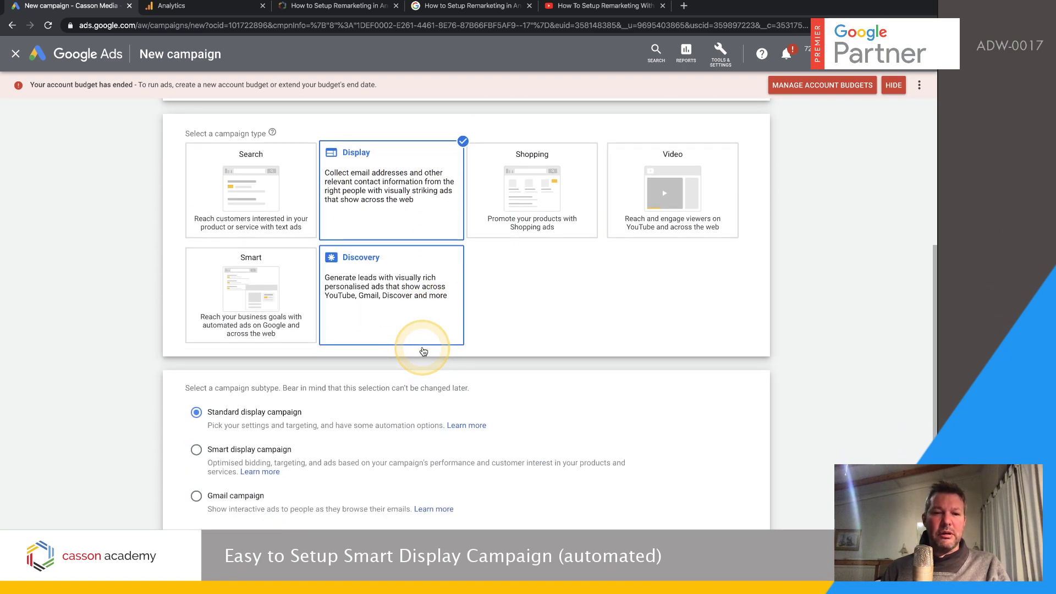
# Set the campaign subtype to Smart display campaign
pyautogui.scroll(-2, 297, 463)
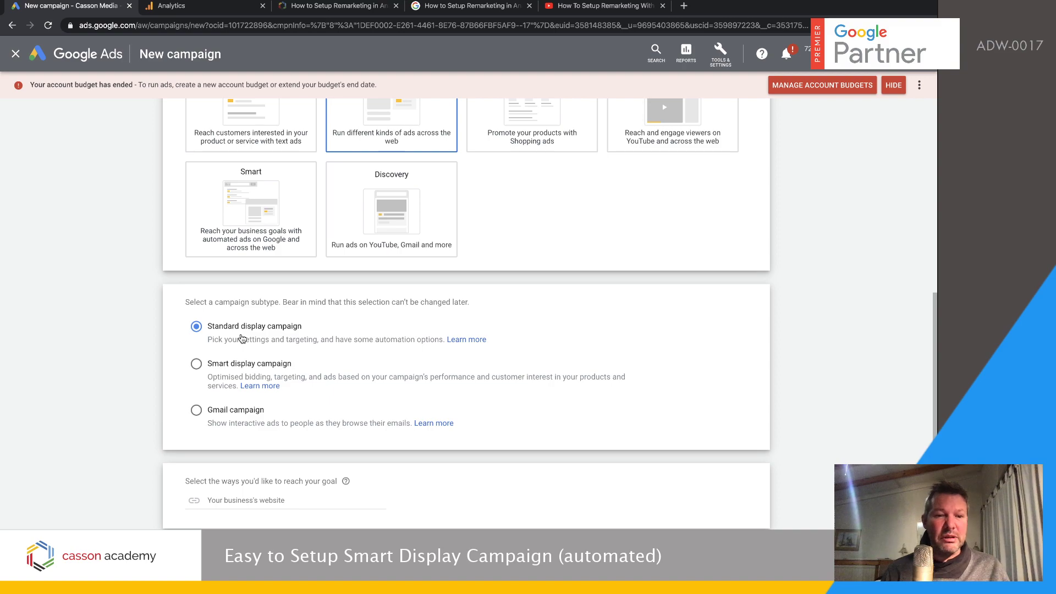
pyautogui.click(197, 364)
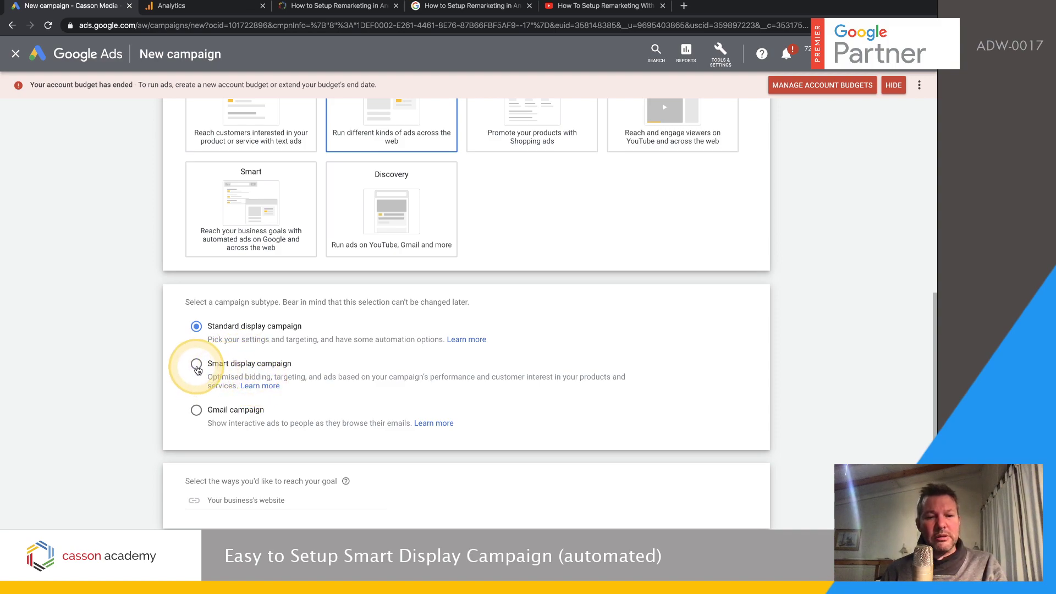
pyautogui.click(196, 365)
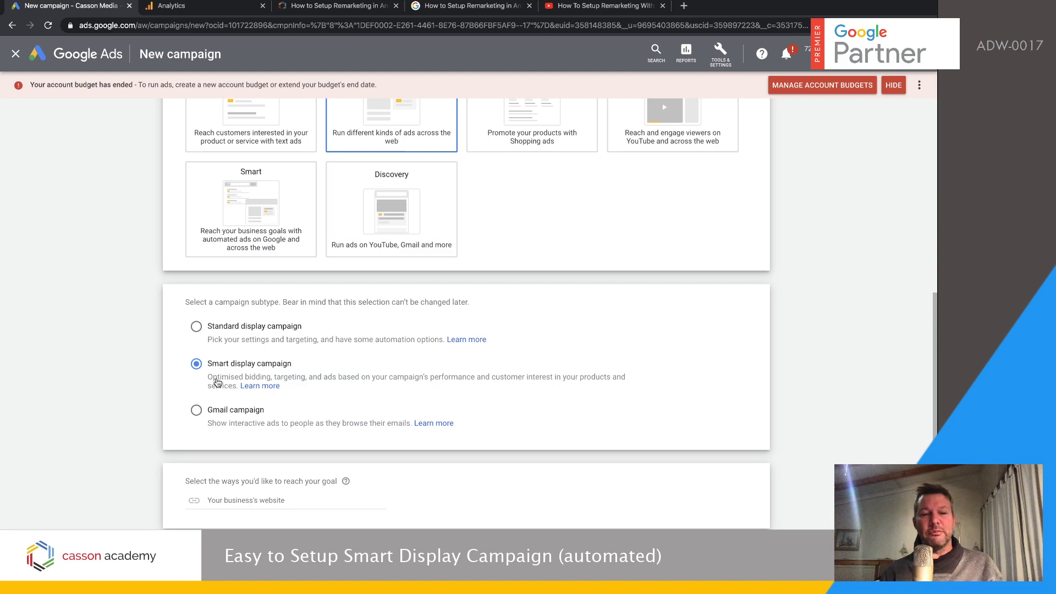
pyautogui.click(235, 370)
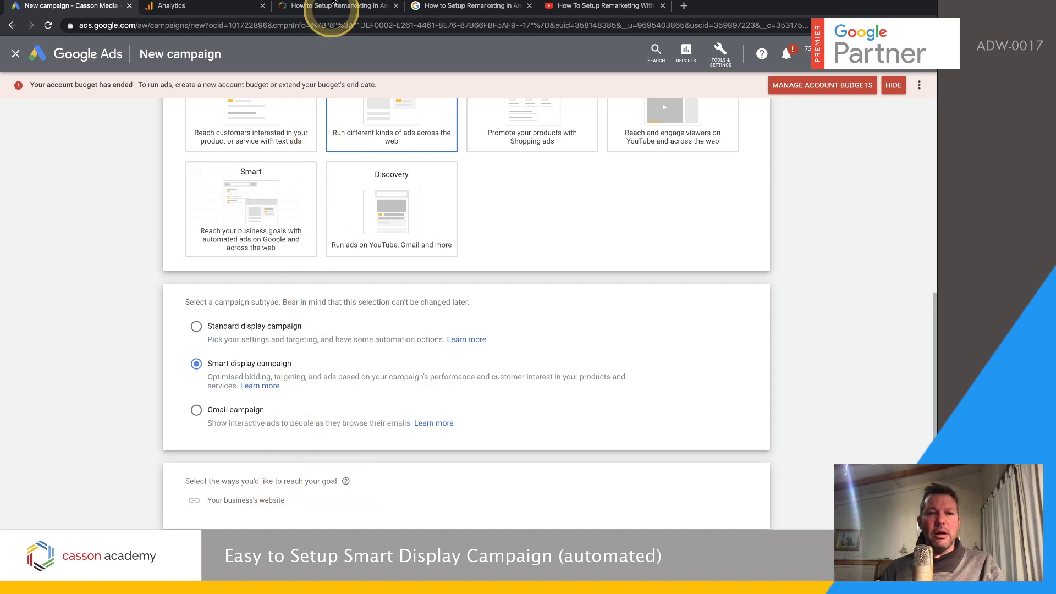
# Switch to the open "How to Setup Remarketing in Analytics & Ads" course page and review its content as the campaign's landing page
pyautogui.moveTo(336, 9)
pyautogui.click(337, 30)
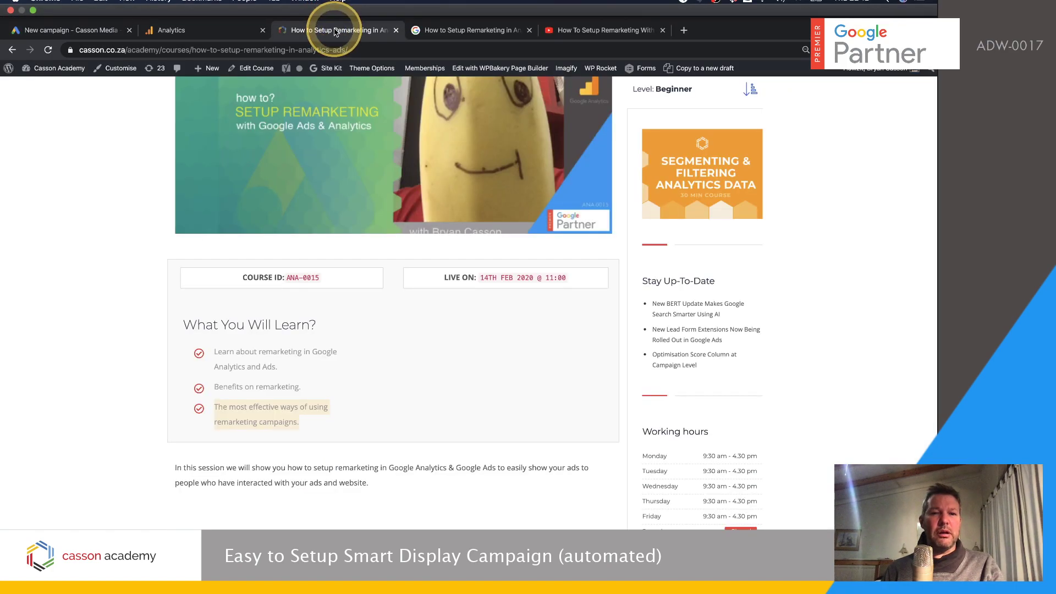
pyautogui.scroll(10, 352, 257)
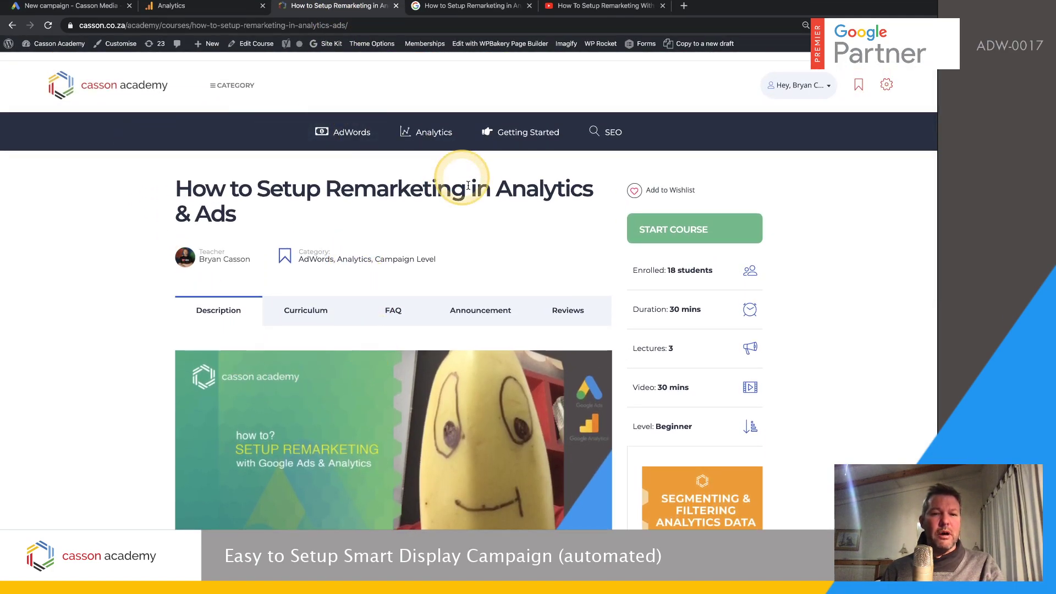
pyautogui.scroll(-4, 379, 269)
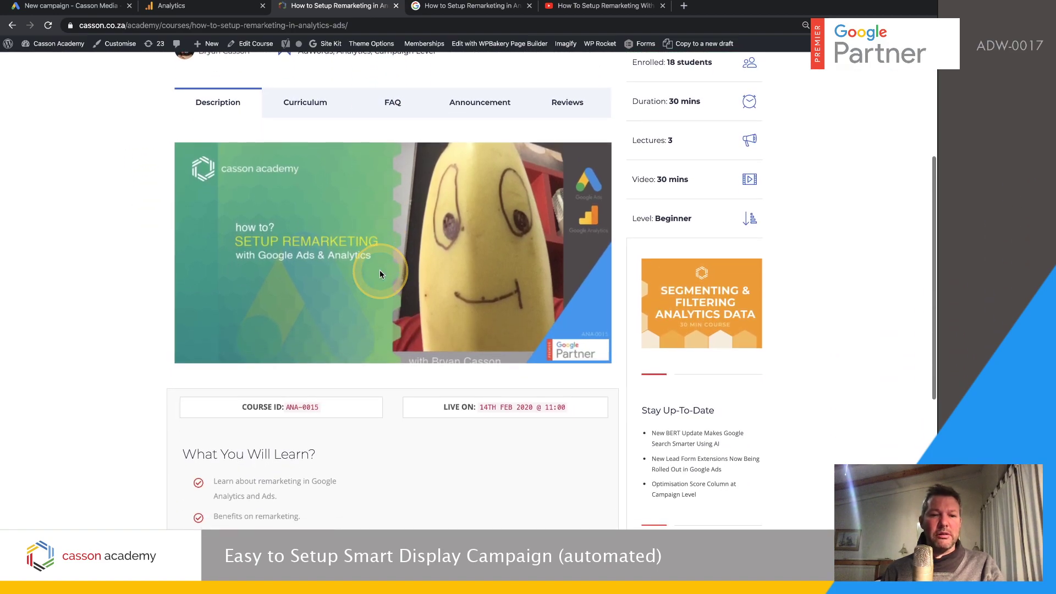
pyautogui.scroll(5, 379, 270)
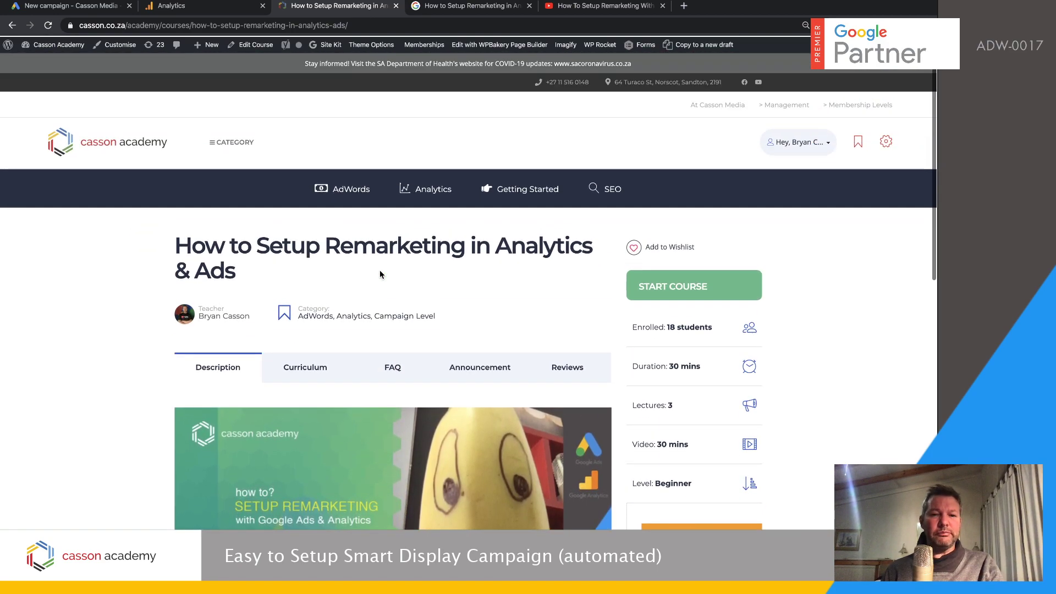
pyautogui.click(664, 285)
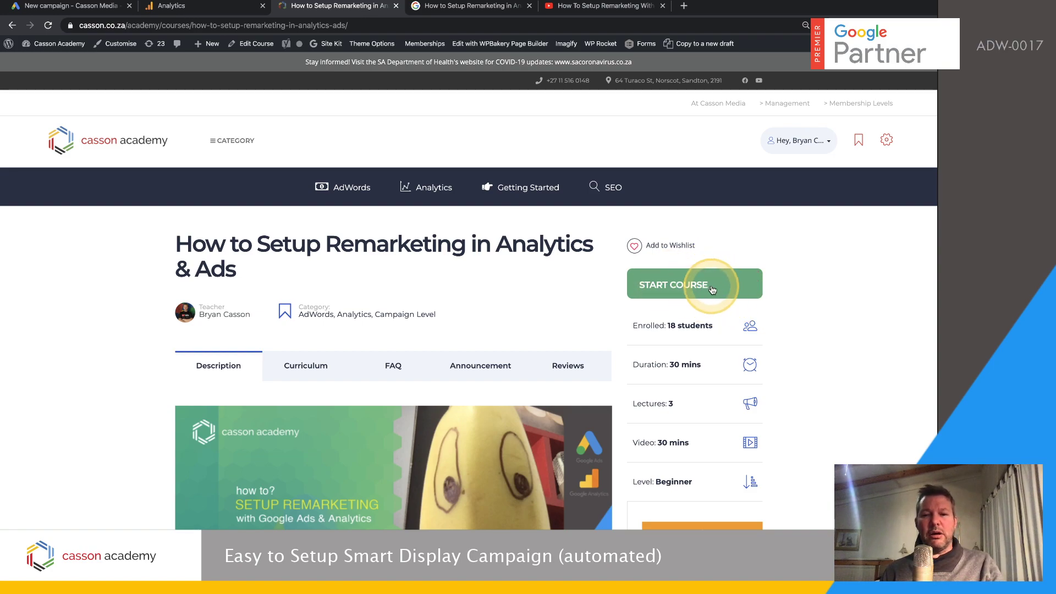
pyautogui.scroll(-5, 528, 314)
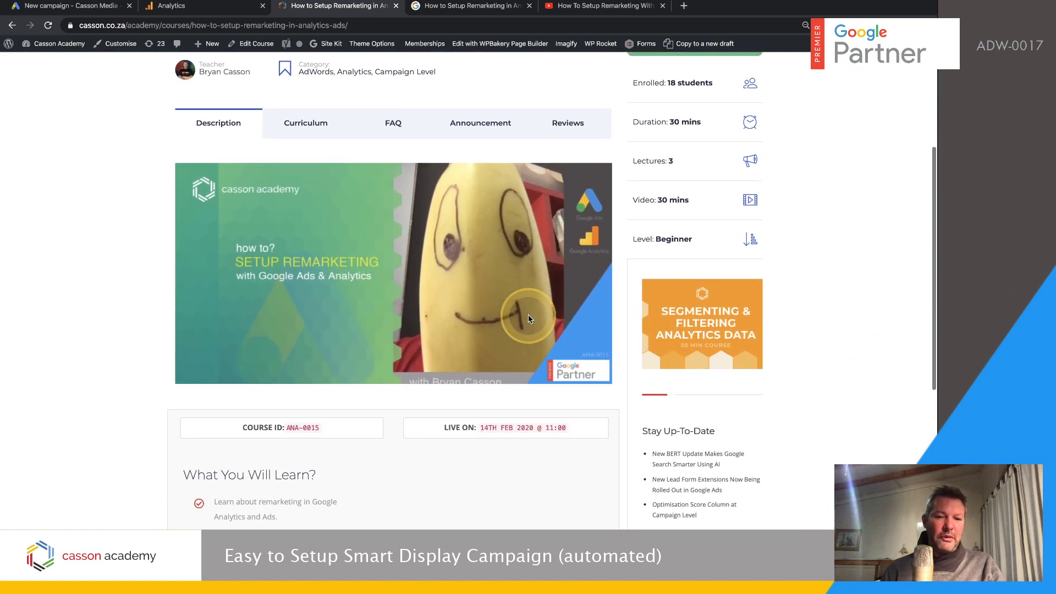
pyautogui.scroll(7, 528, 315)
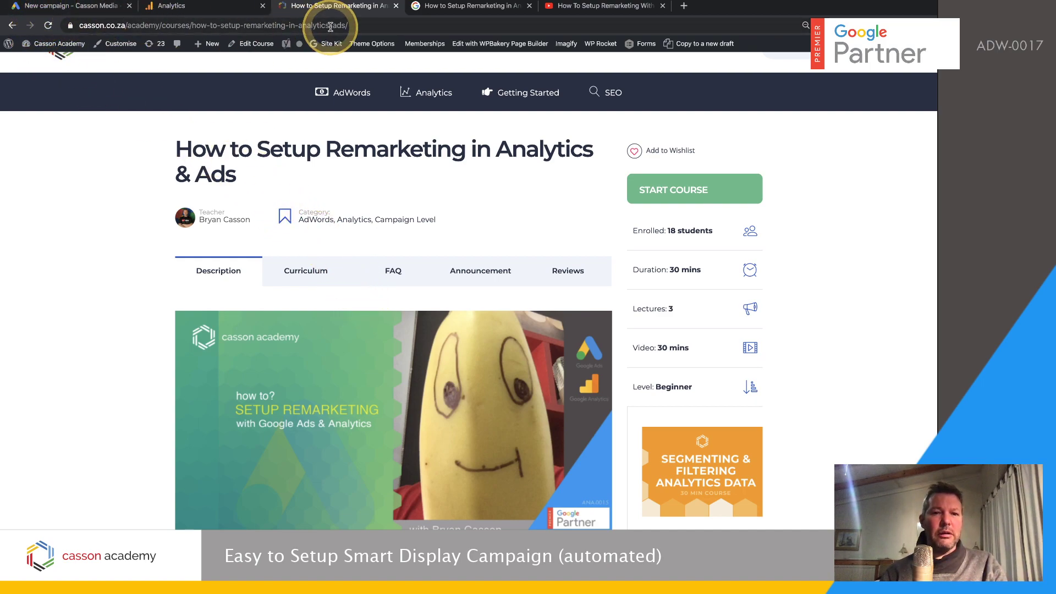
# Copy the remarketing course page's address into the new campaign's business website field and continue to the campaign settings
pyautogui.click(352, 22)
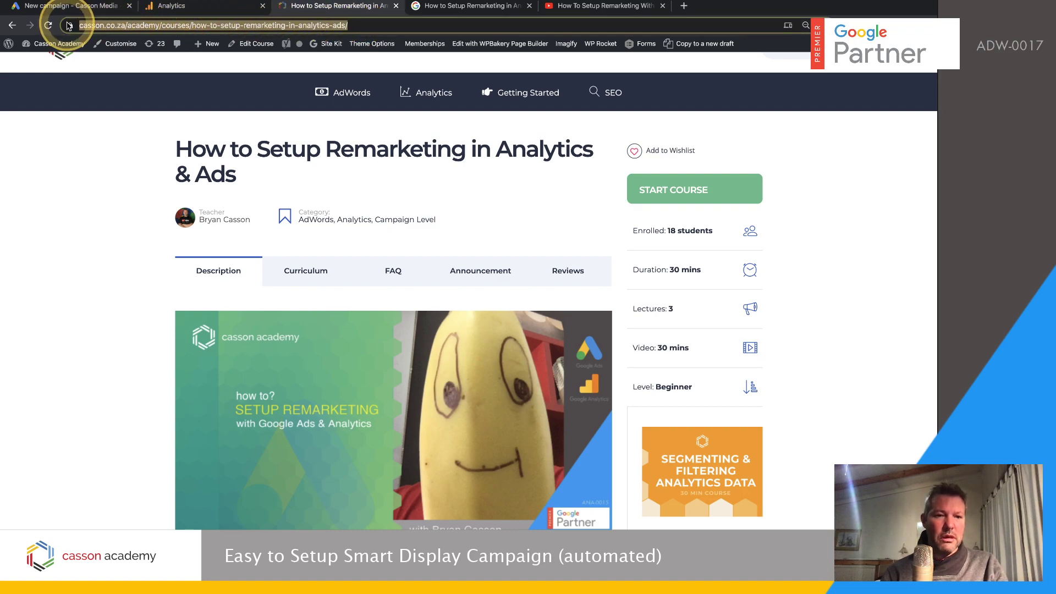
pyautogui.click(61, 7)
pyautogui.click(232, 500)
pyautogui.hotkey('ctrl', 'v')
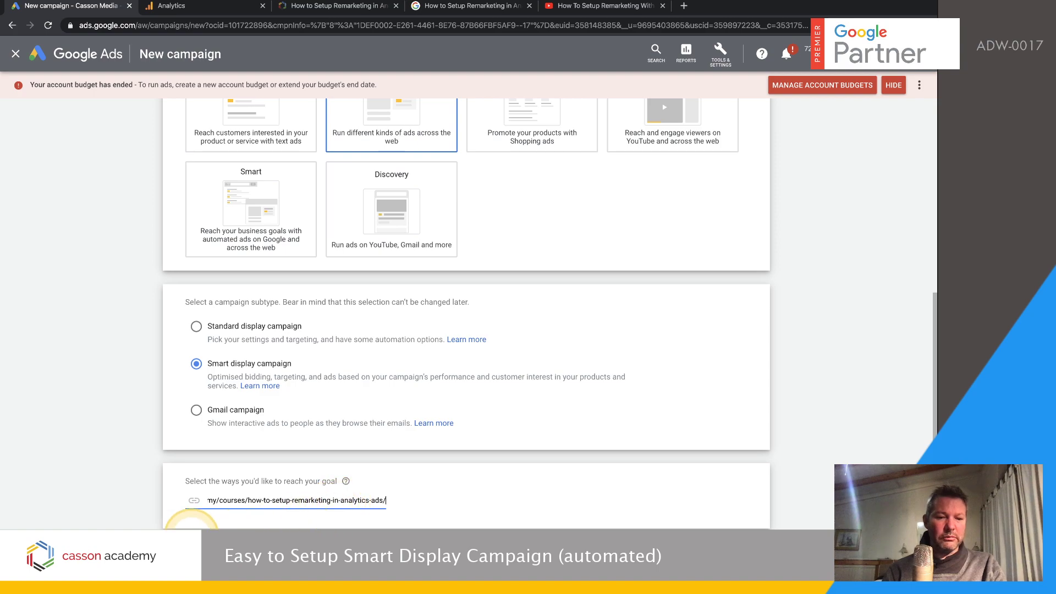
pyautogui.click(275, 545)
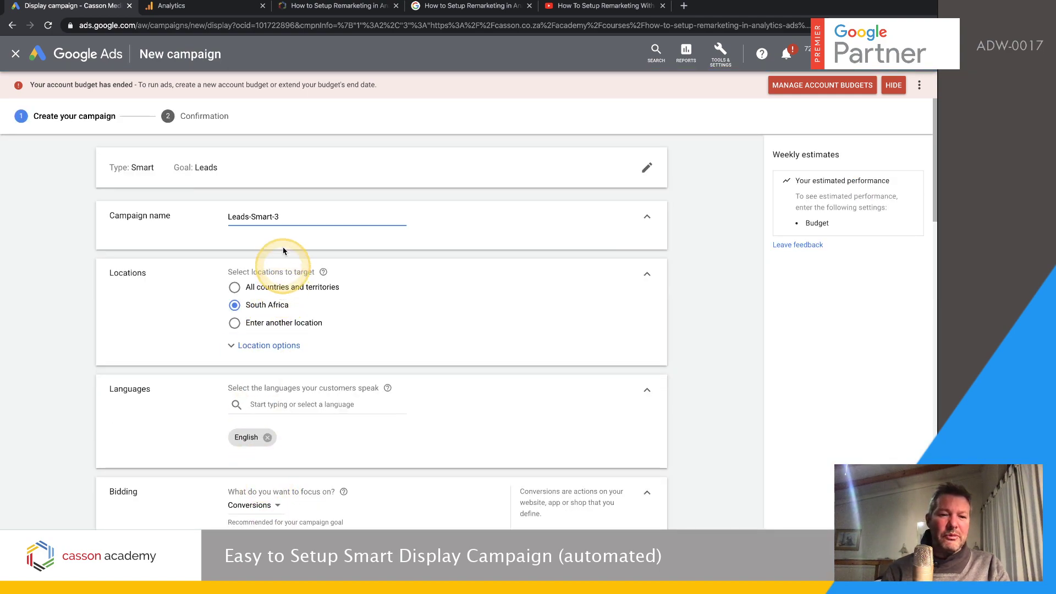
# Rename the campaign as D-ZA-SM-CRSE-REMARKETING
pyautogui.moveTo(284, 227); pyautogui.dragTo(223, 214)
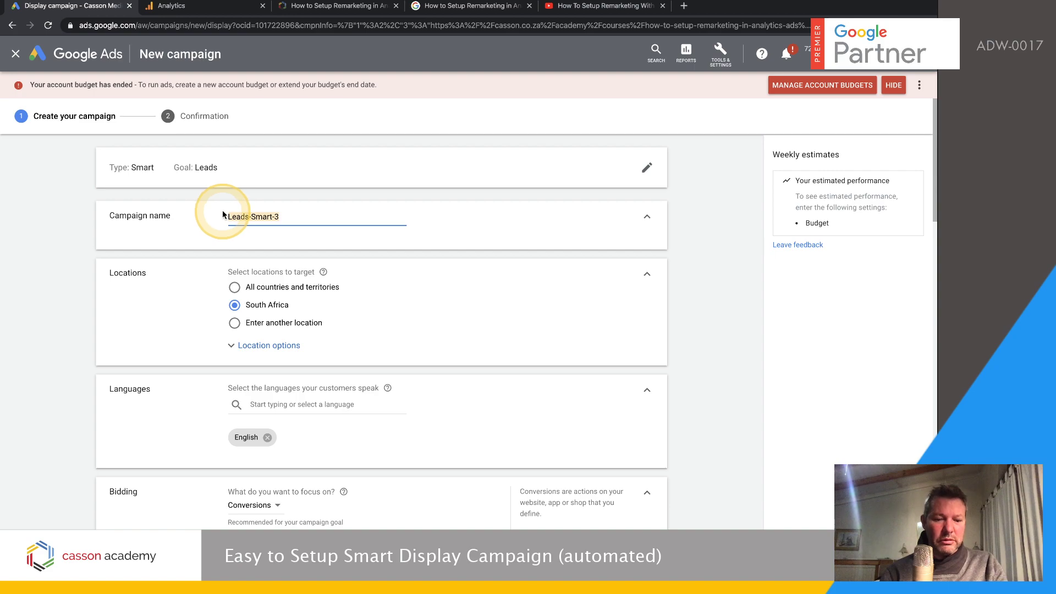
pyautogui.press('BackSpace')
pyautogui.write('D-ZA-SM-CRSE')
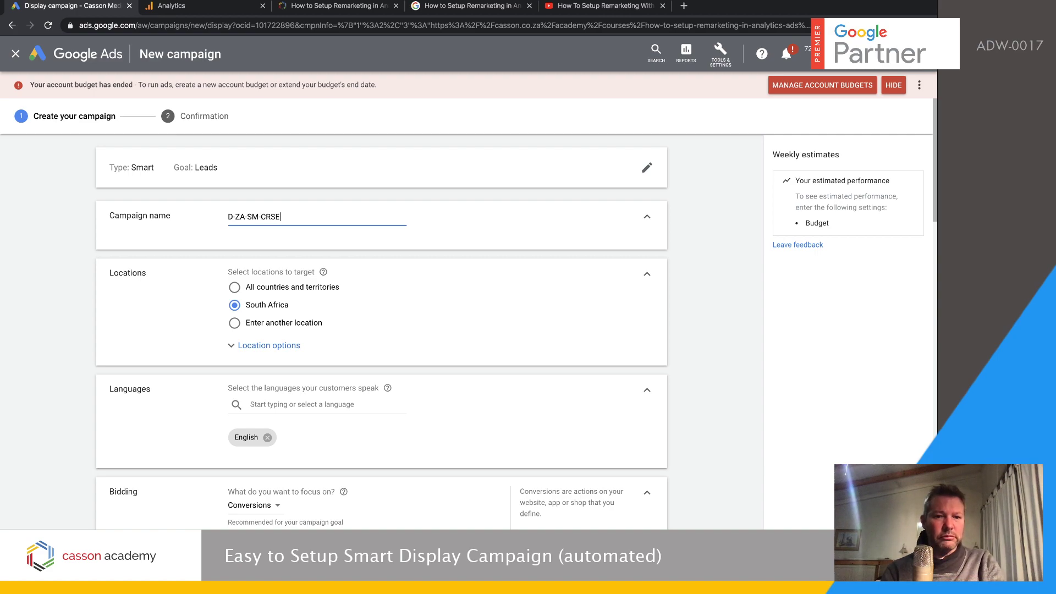
pyautogui.click(222, 212)
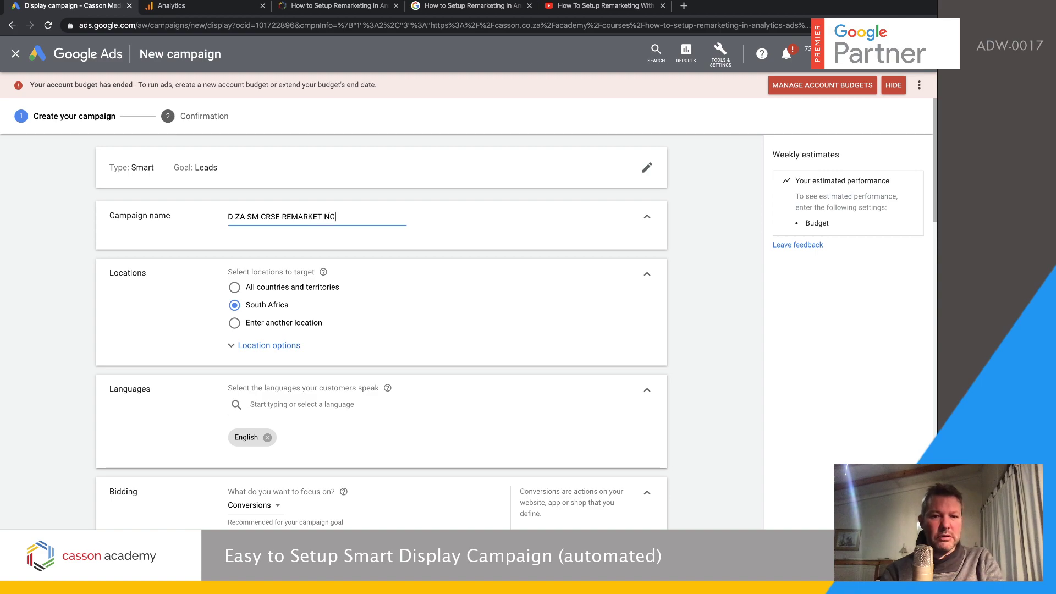
# Try a target cost per action of ZAR 99 in the bidding settings, and turn the option off again
pyautogui.scroll(-2, 264, 270)
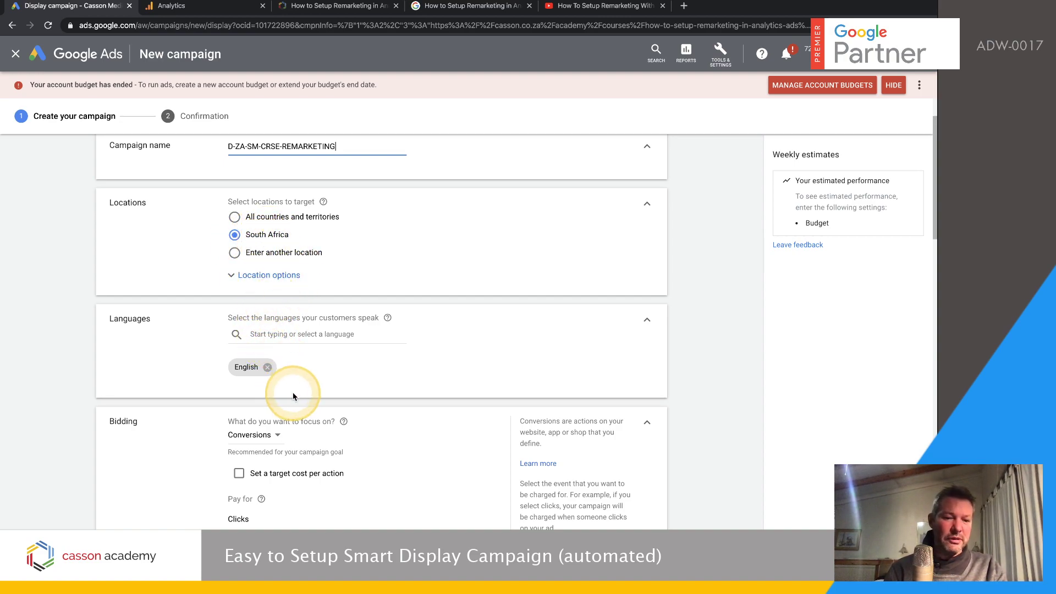
pyautogui.scroll(-3, 292, 396)
pyautogui.scroll(-1, 293, 397)
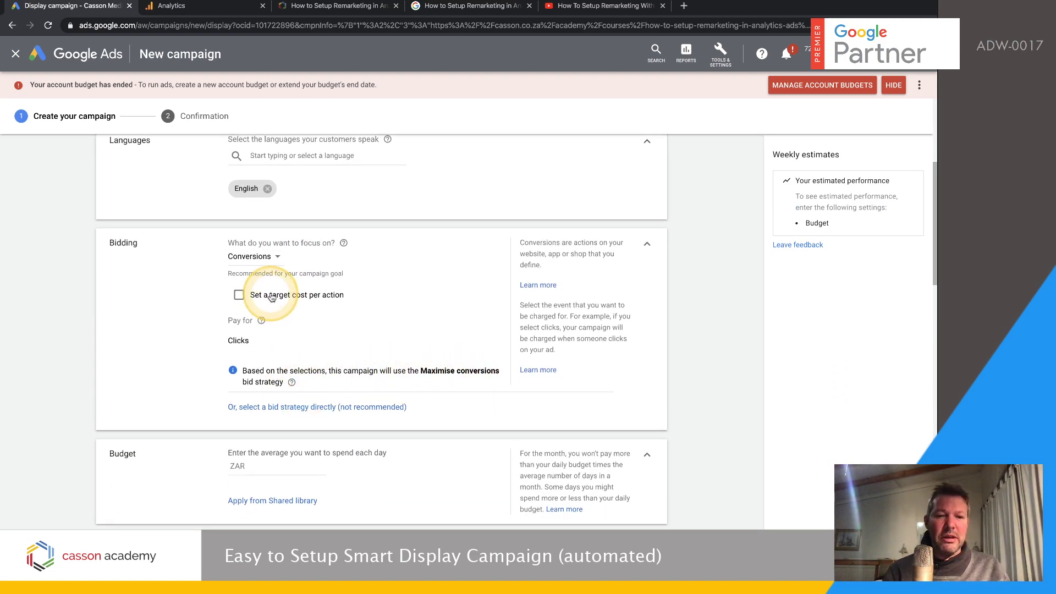
pyautogui.moveTo(420, 371); pyautogui.dragTo(505, 376)
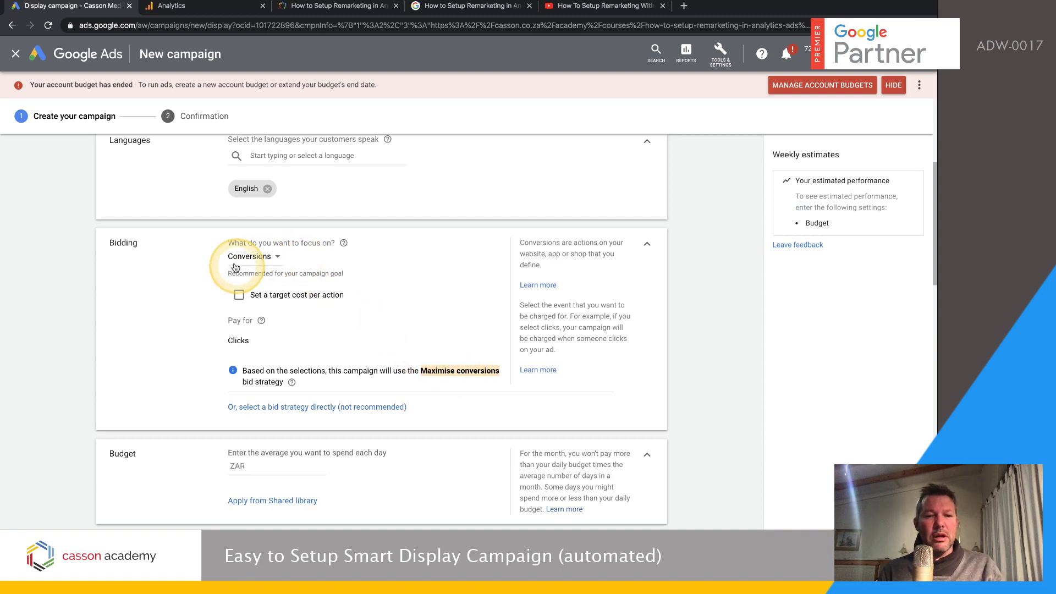
pyautogui.click(240, 297)
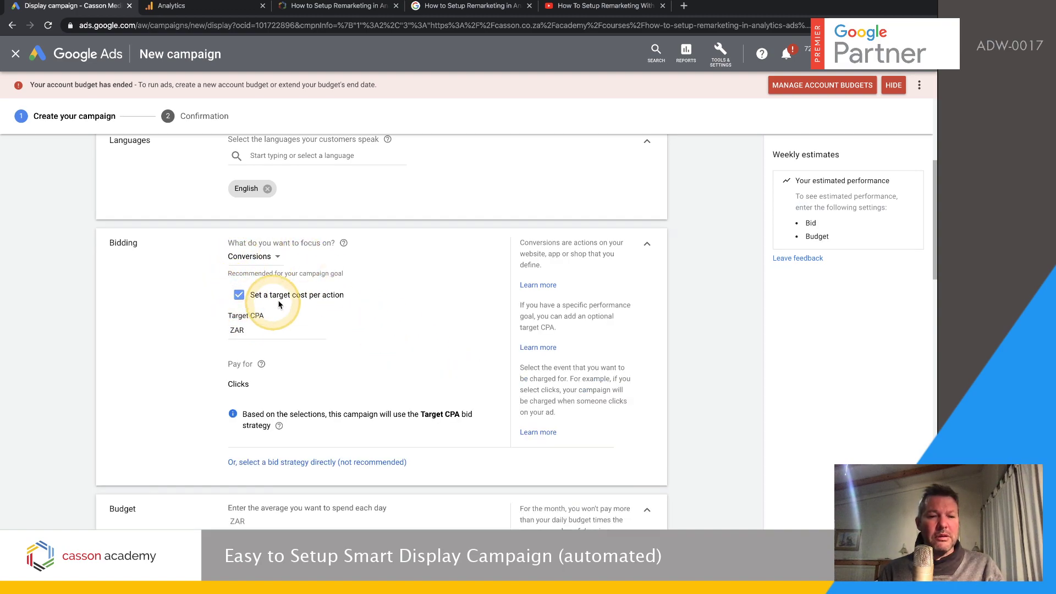
pyautogui.click(268, 330)
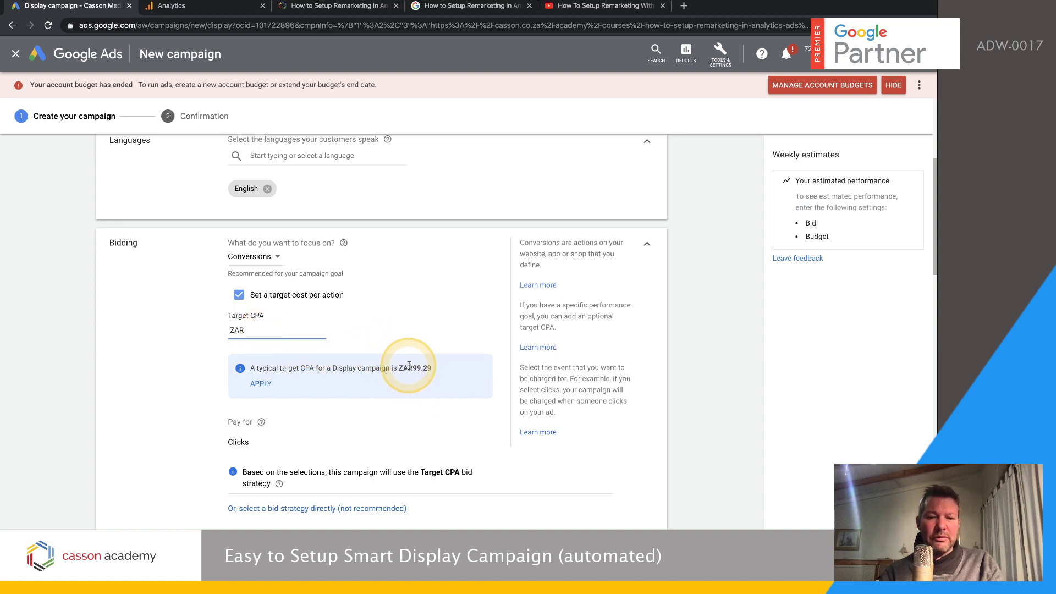
pyautogui.write('99')
pyautogui.click(256, 327)
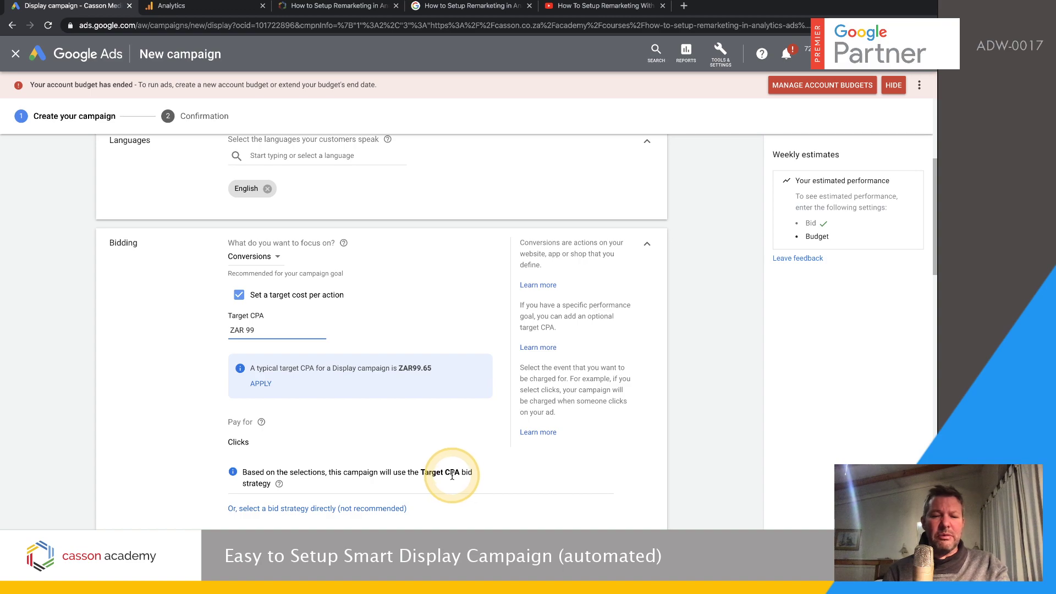
pyautogui.click(239, 295)
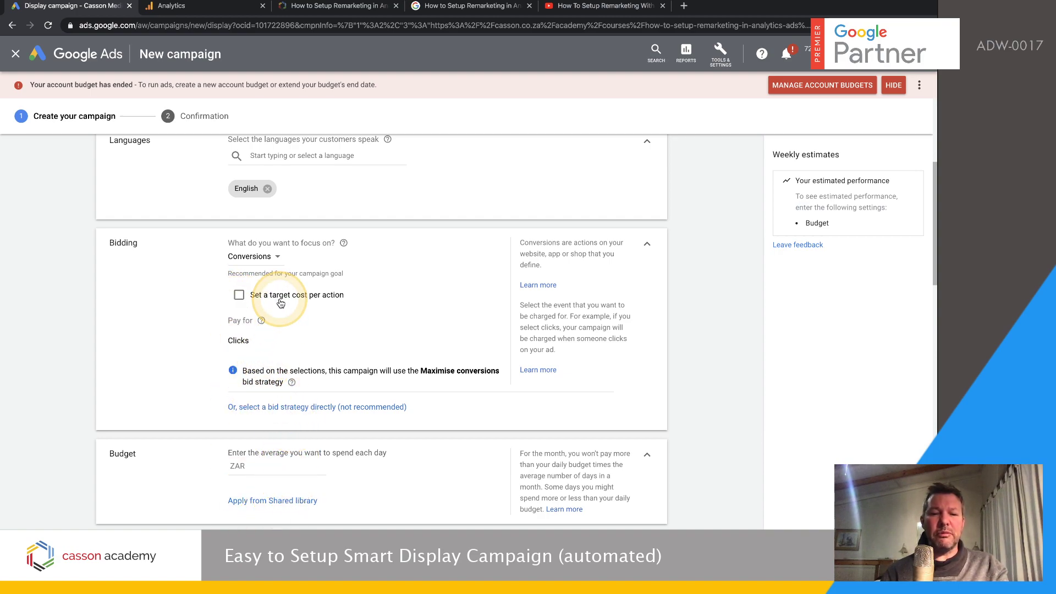
# Examine the automated bid strategies that can be selected directly, and return to the previous bidding options
pyautogui.scroll(-1, 286, 308)
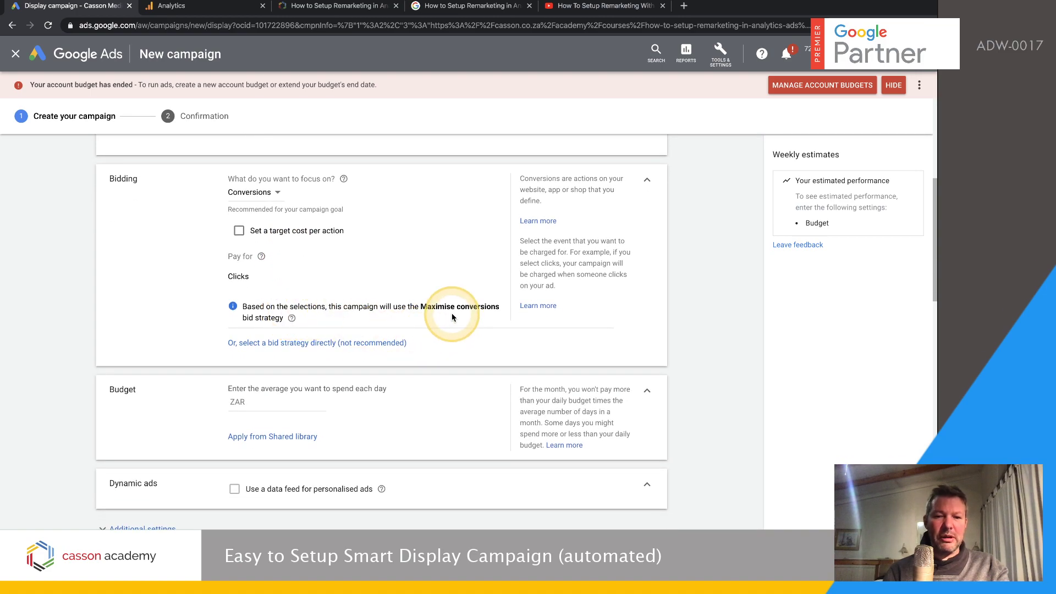
pyautogui.scroll(-1, 423, 351)
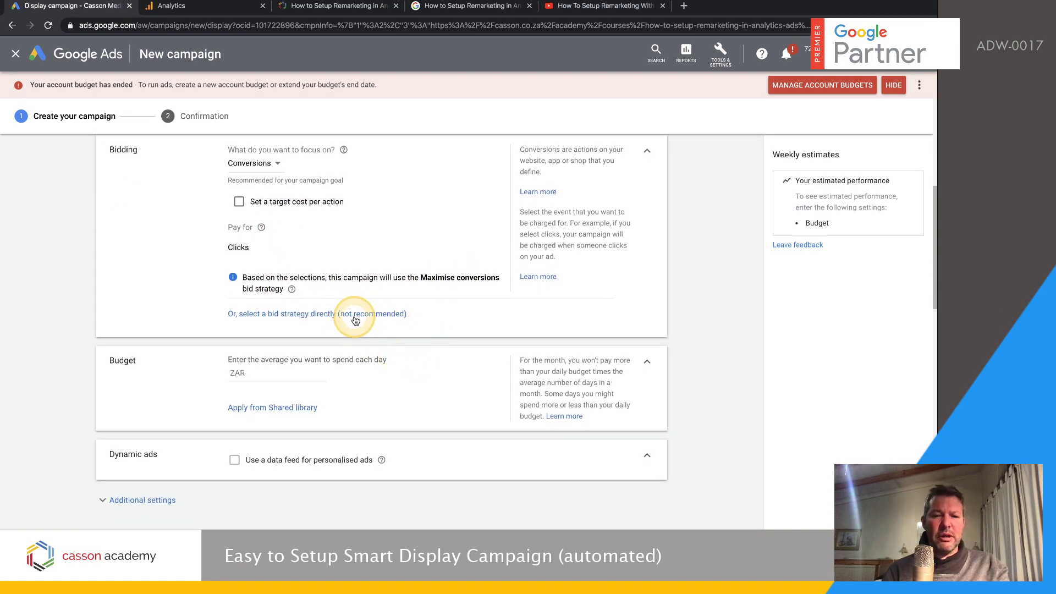
pyautogui.click(355, 314)
pyautogui.click(292, 185)
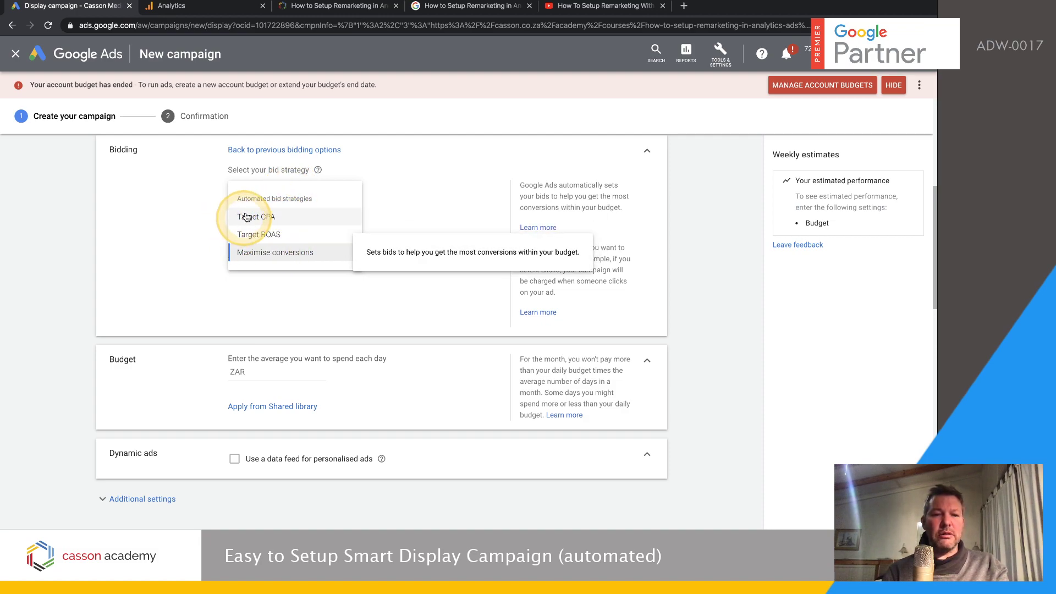
pyautogui.click(231, 257)
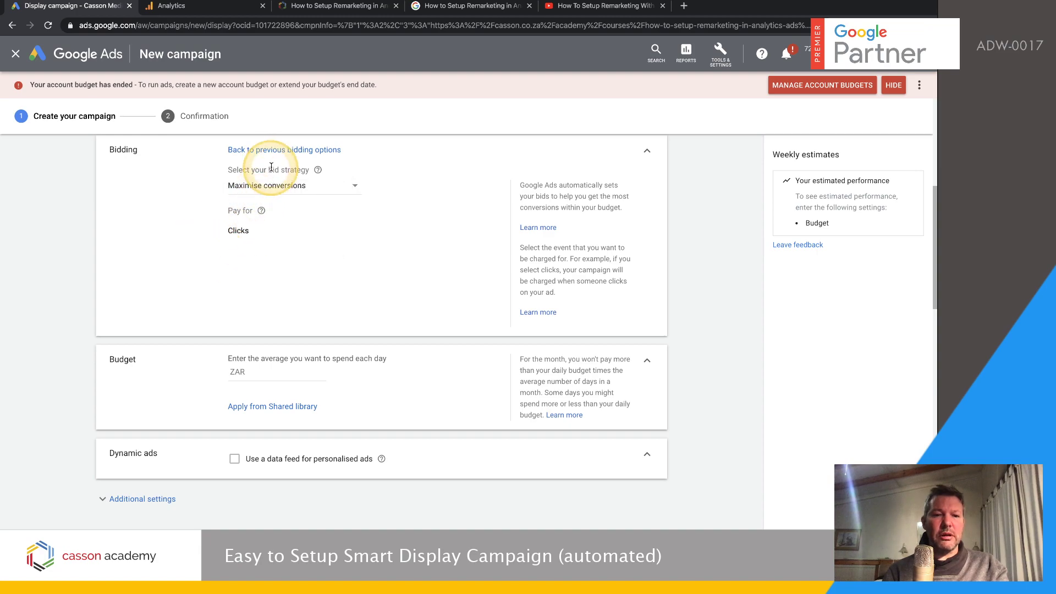
pyautogui.scroll(1, 271, 240)
pyautogui.click(272, 222)
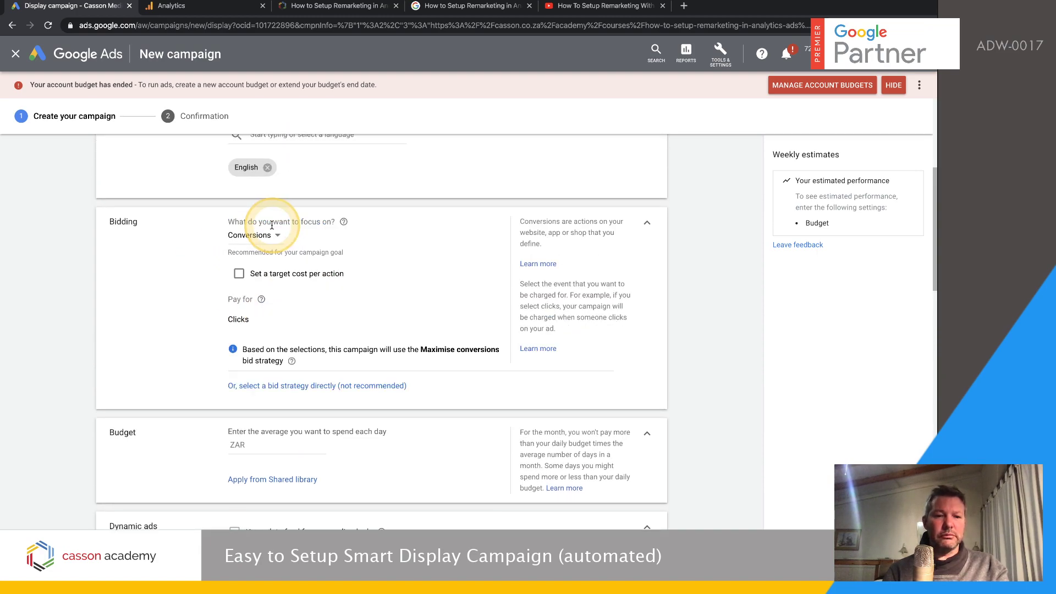
# Set the campaign's average daily budget to ZAR 100
pyautogui.scroll(-1, 309, 418)
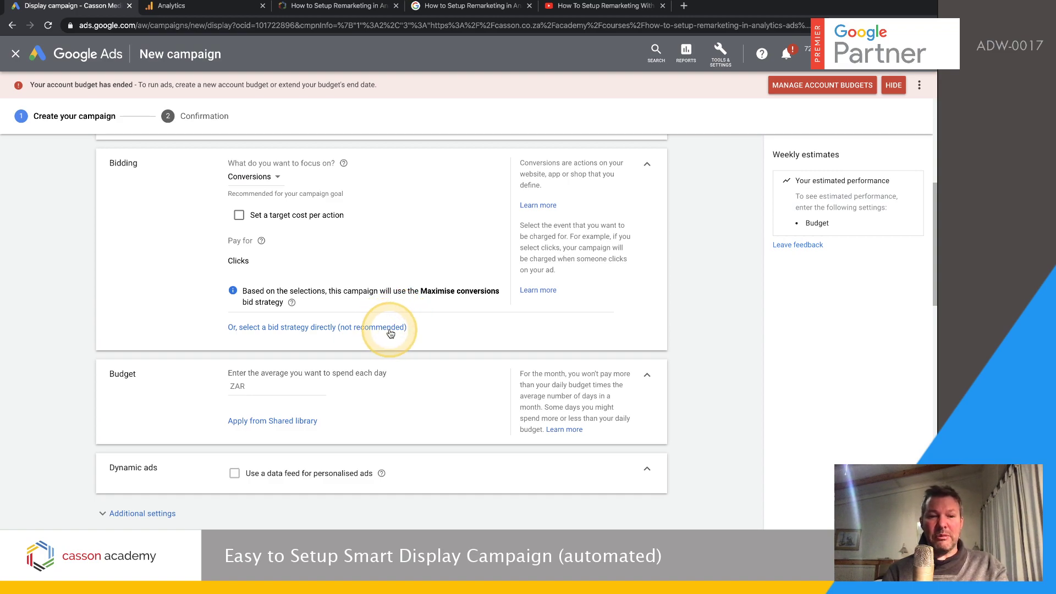
pyautogui.scroll(-1, 236, 307)
pyautogui.click(261, 350)
pyautogui.write('100')
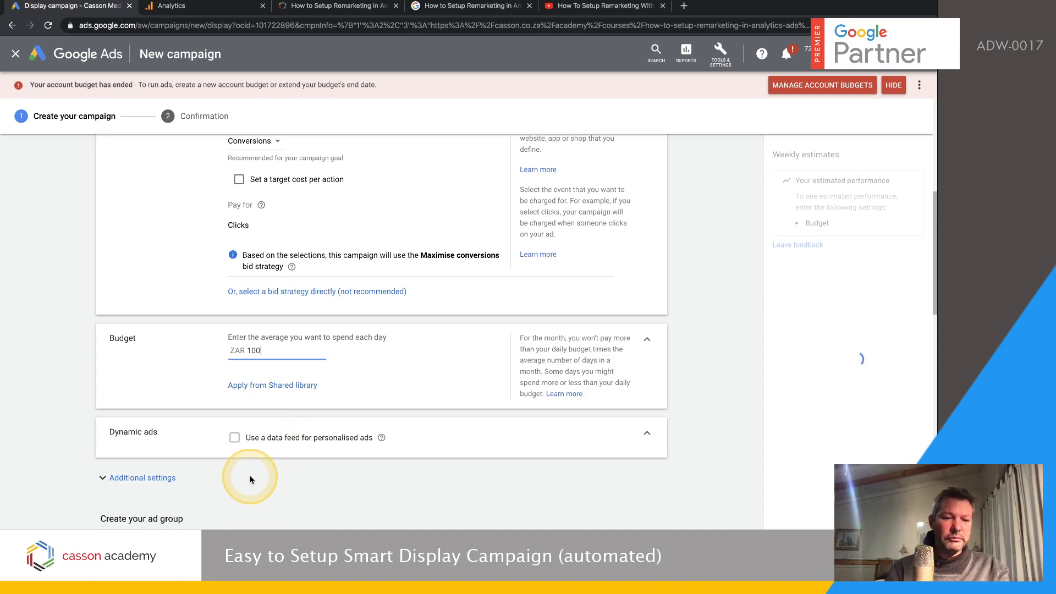
# Rename the ad group as D-ZA-SM-CRSE-REMARKETING-AG by copying the campaign name and adding the suffix -AG
pyautogui.scroll(-1, 250, 476)
pyautogui.scroll(-1, 250, 480)
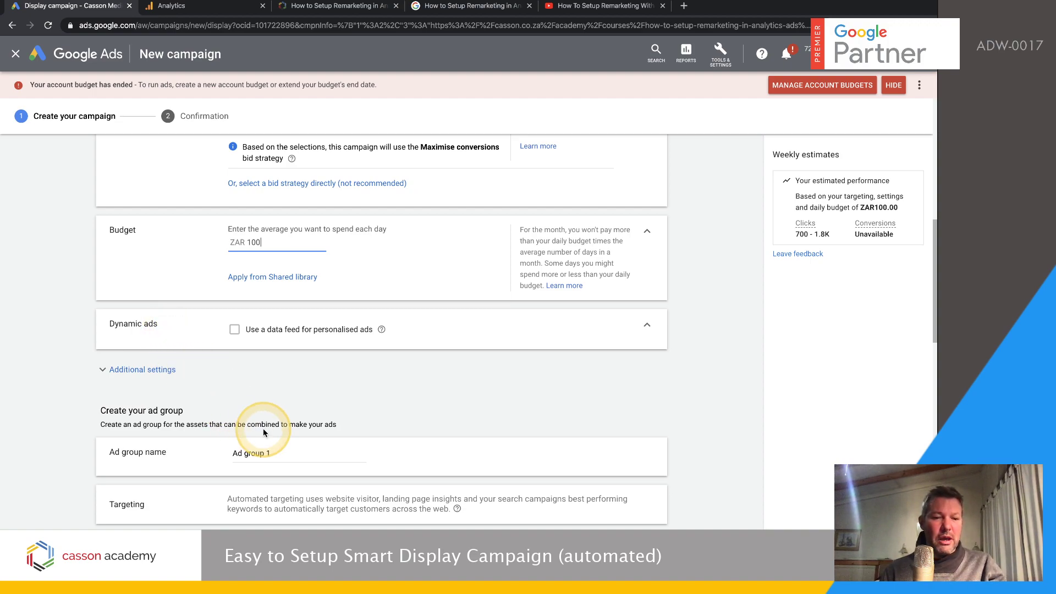
pyautogui.scroll(-4, 263, 428)
pyautogui.scroll(12, 263, 428)
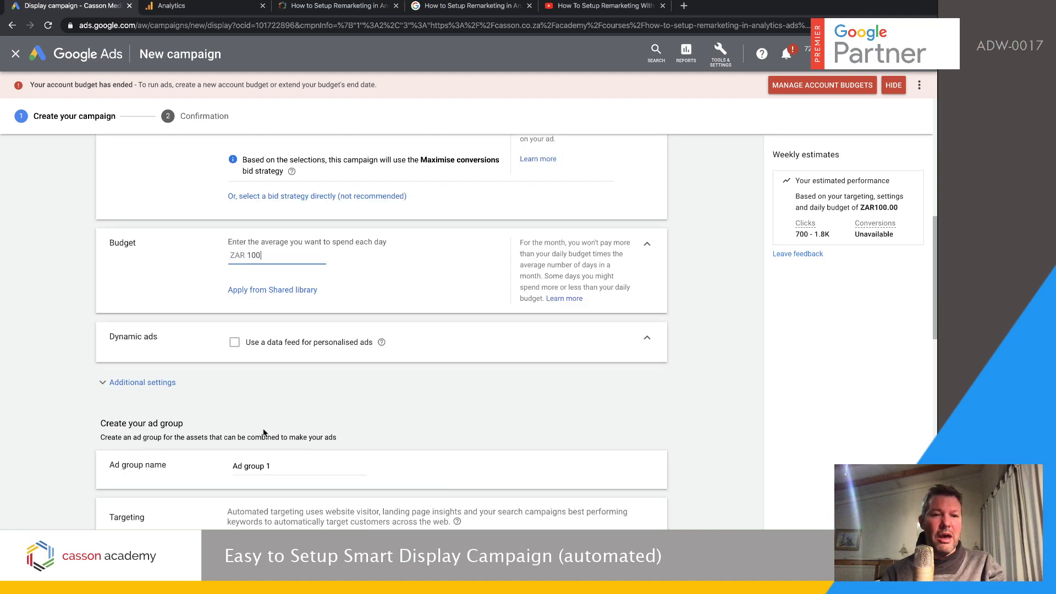
pyautogui.click(327, 215)
pyautogui.tripleClick(286, 216)
pyautogui.hotkey('ctrl', 'c')
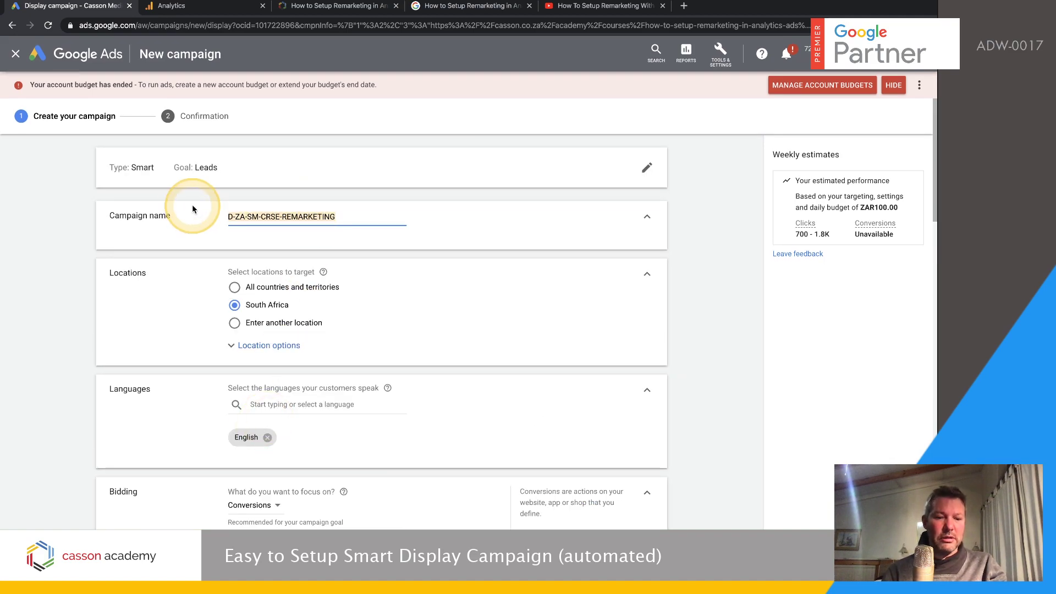
pyautogui.scroll(-10, 224, 219)
pyautogui.scroll(4, 223, 219)
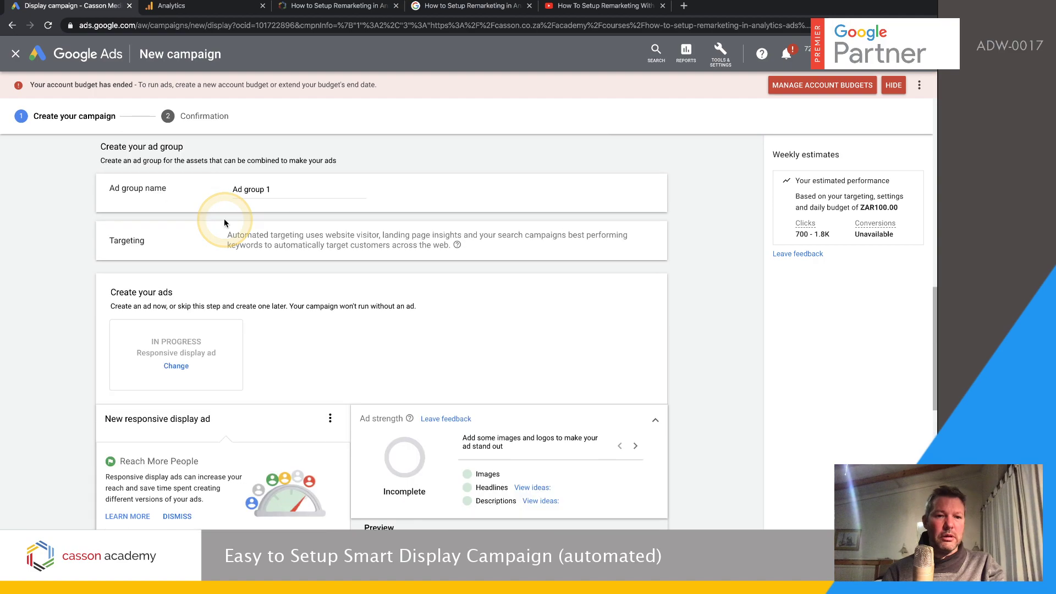
pyautogui.click(275, 216)
pyautogui.moveTo(267, 215); pyautogui.dragTo(208, 219)
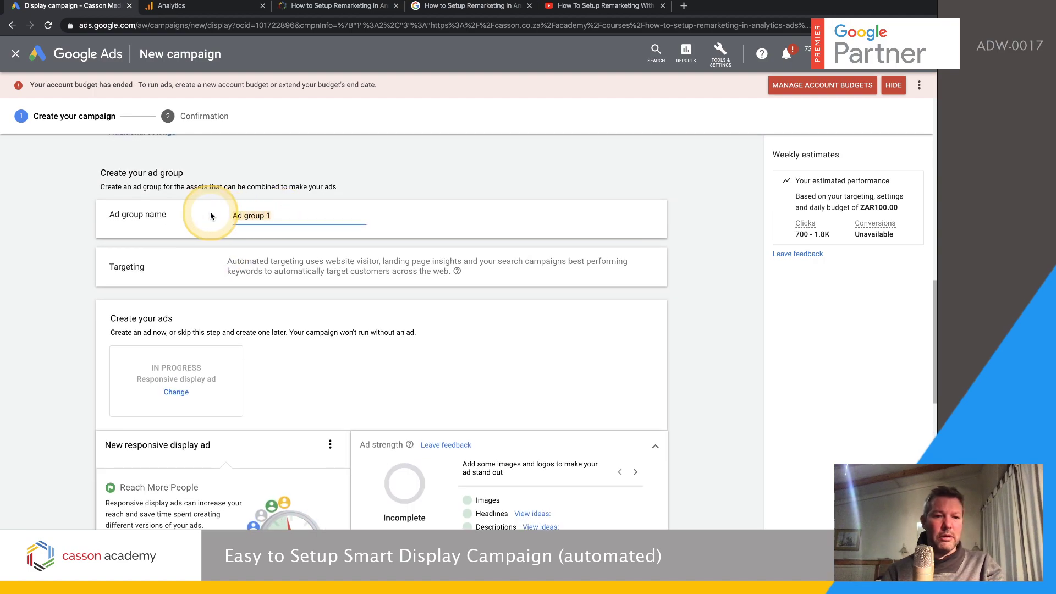
pyautogui.hotkey('ctrl', 'v')
pyautogui.write('-')
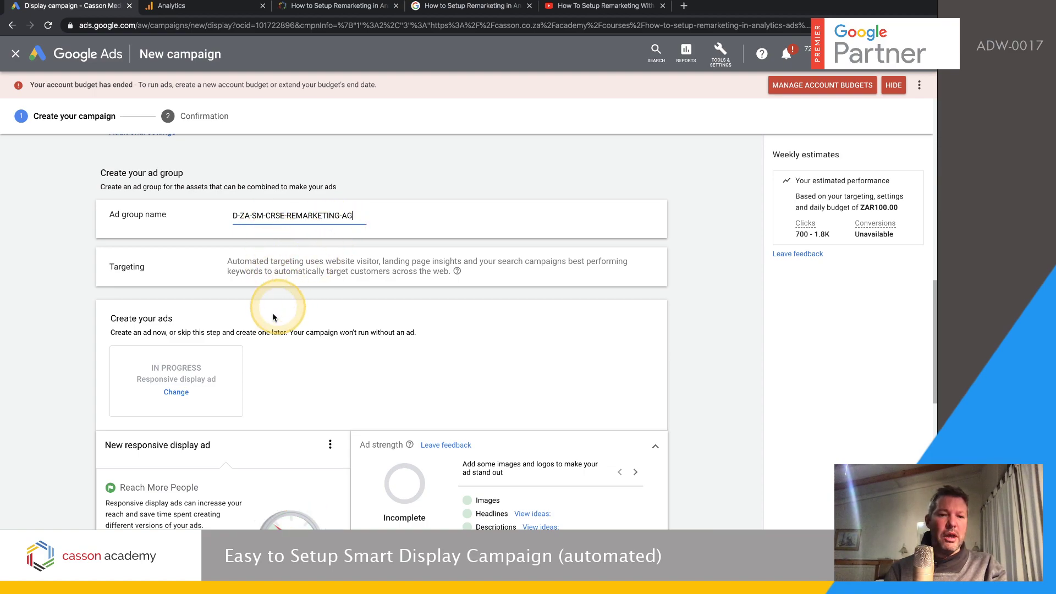
# Review the ad group's automated targeting description and the new responsive display ad's asset fields, ad strength and preview
pyautogui.scroll(-1, 272, 312)
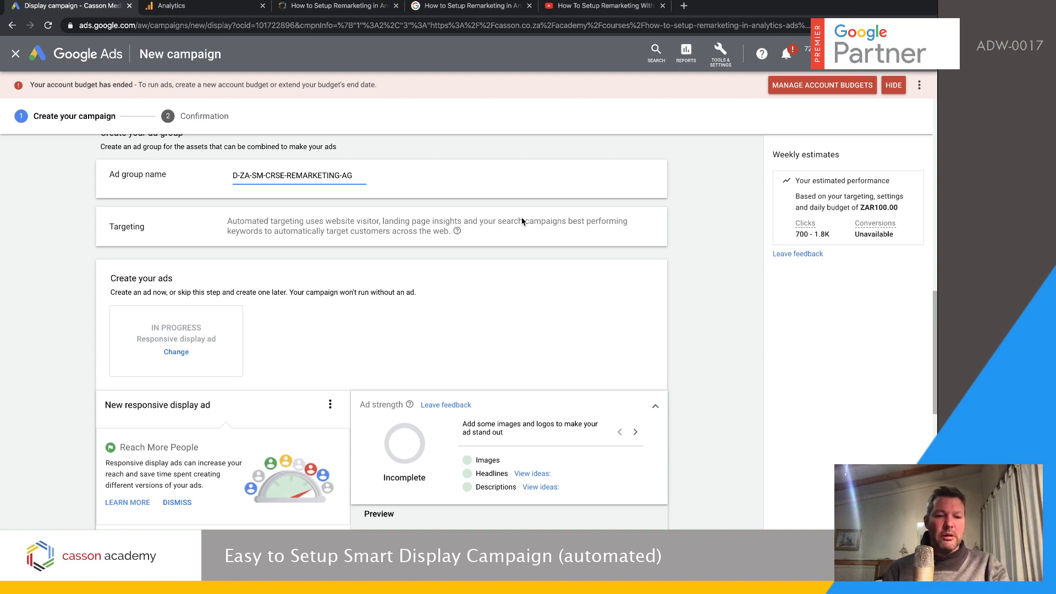
pyautogui.scroll(-4, 388, 267)
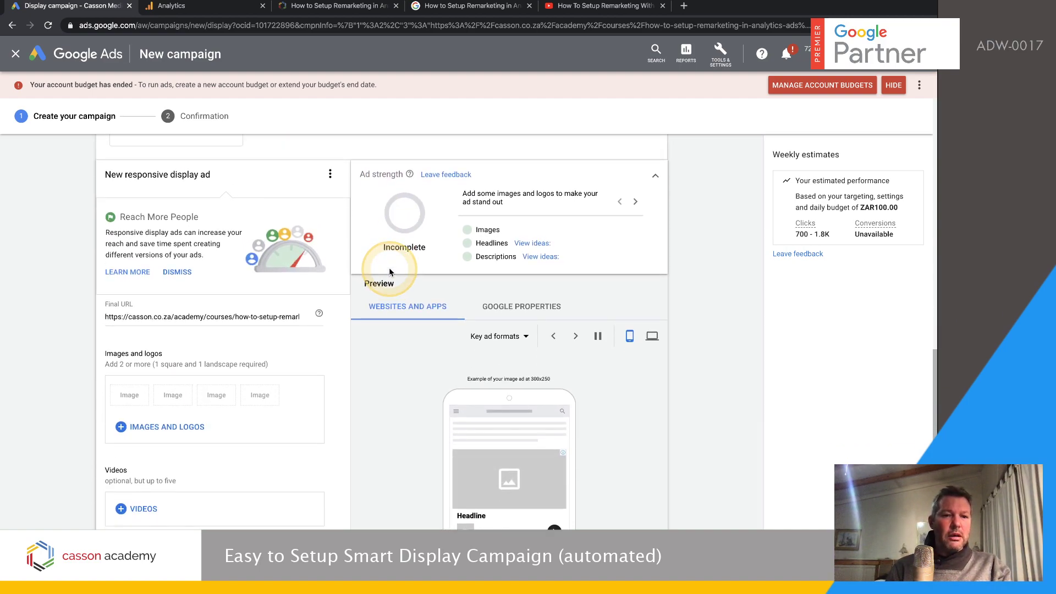
pyautogui.scroll(4, 388, 268)
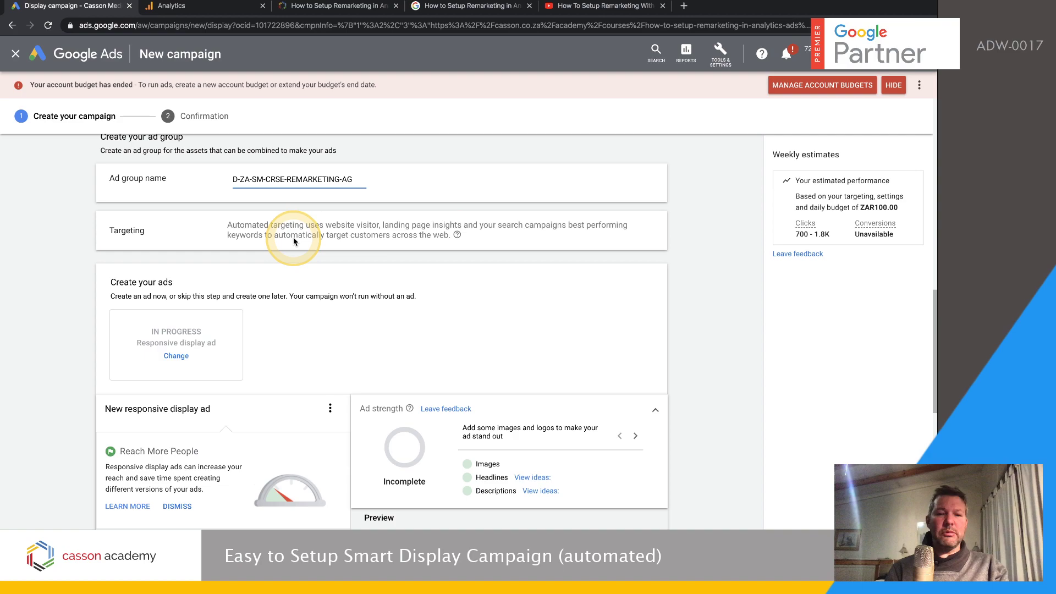
pyautogui.scroll(-3, 293, 241)
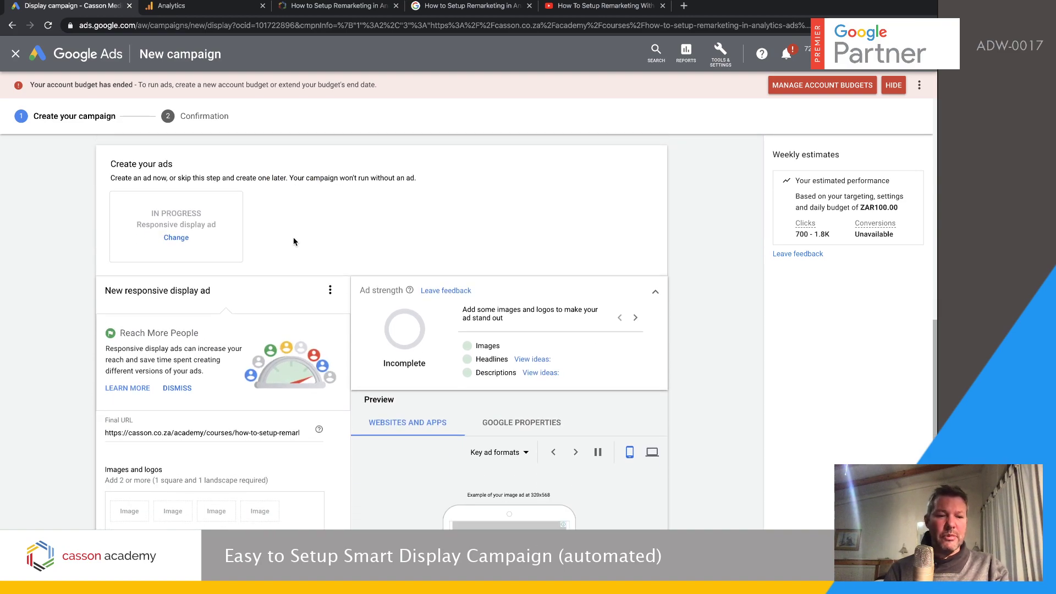
pyautogui.scroll(-2, 293, 241)
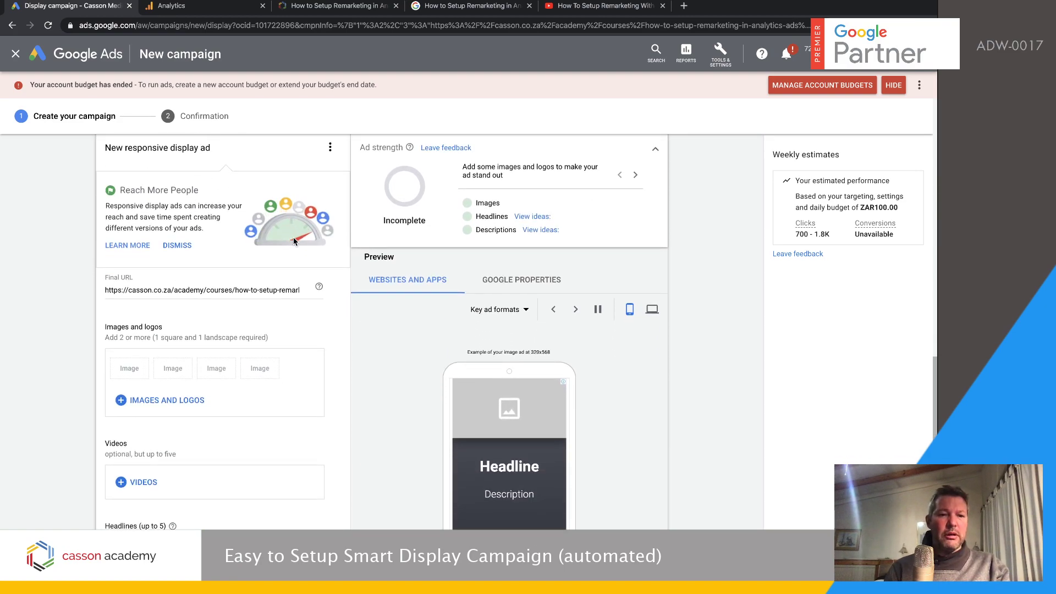
pyautogui.scroll(1, 293, 241)
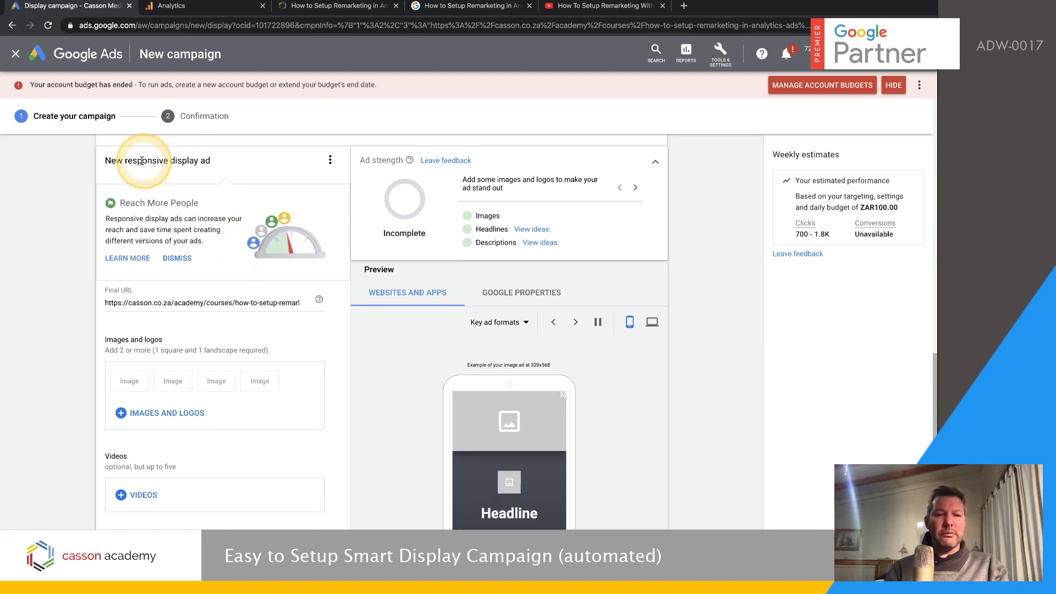
pyautogui.scroll(-2, 314, 258)
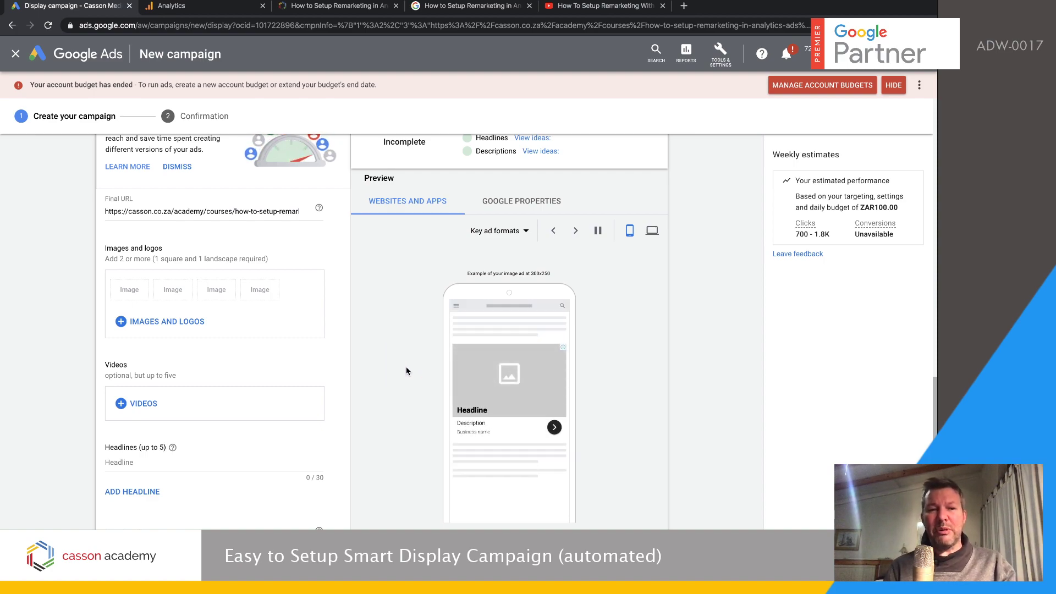
pyautogui.scroll(1, 406, 372)
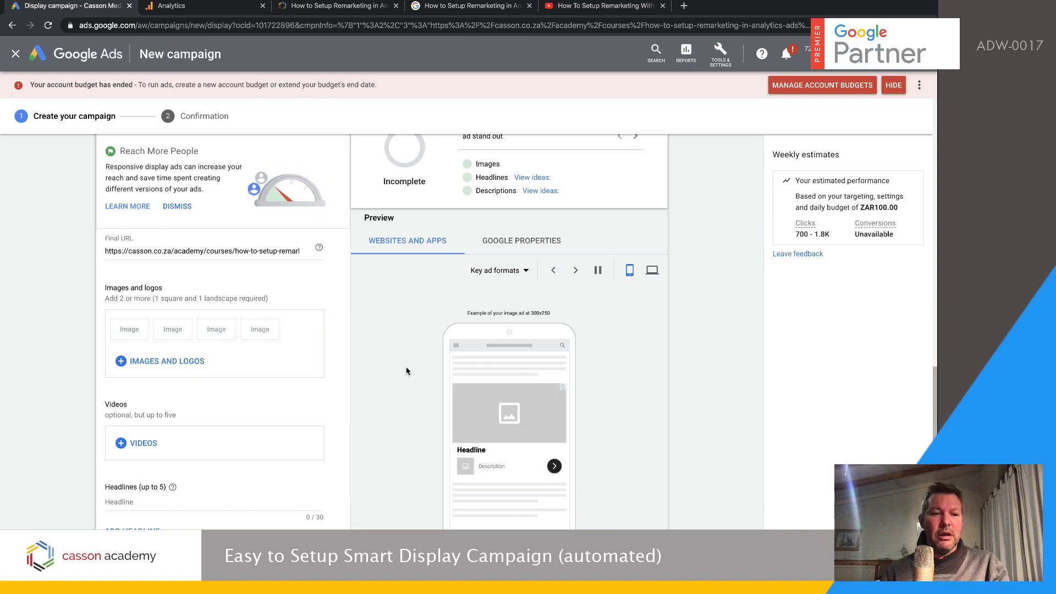
pyautogui.scroll(-1, 222, 338)
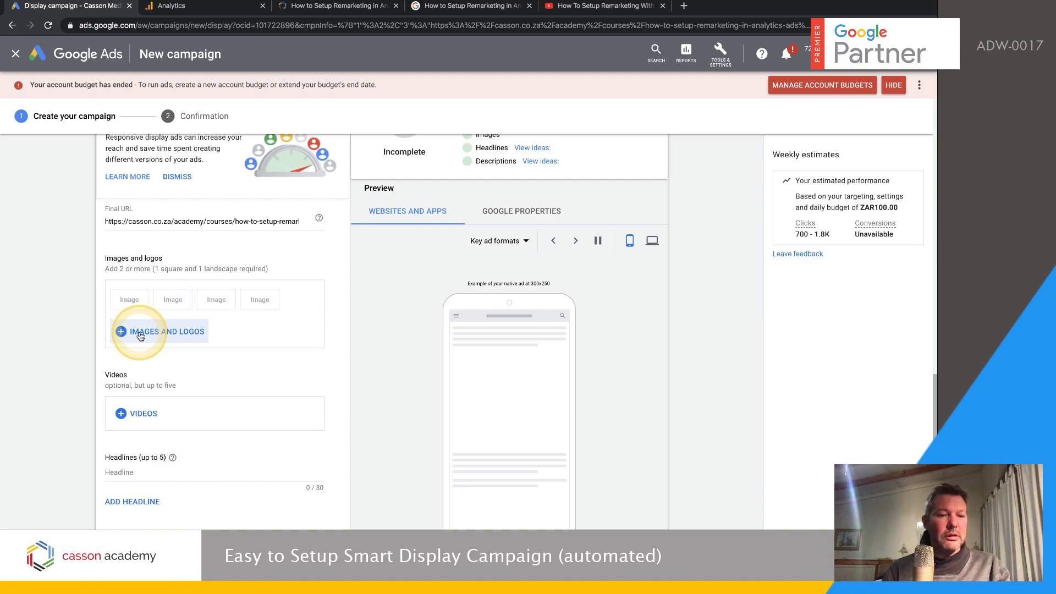
# Add the course's banana image from the website scan in landscape and square crops, with the square crop over the image's left half
pyautogui.click(170, 332)
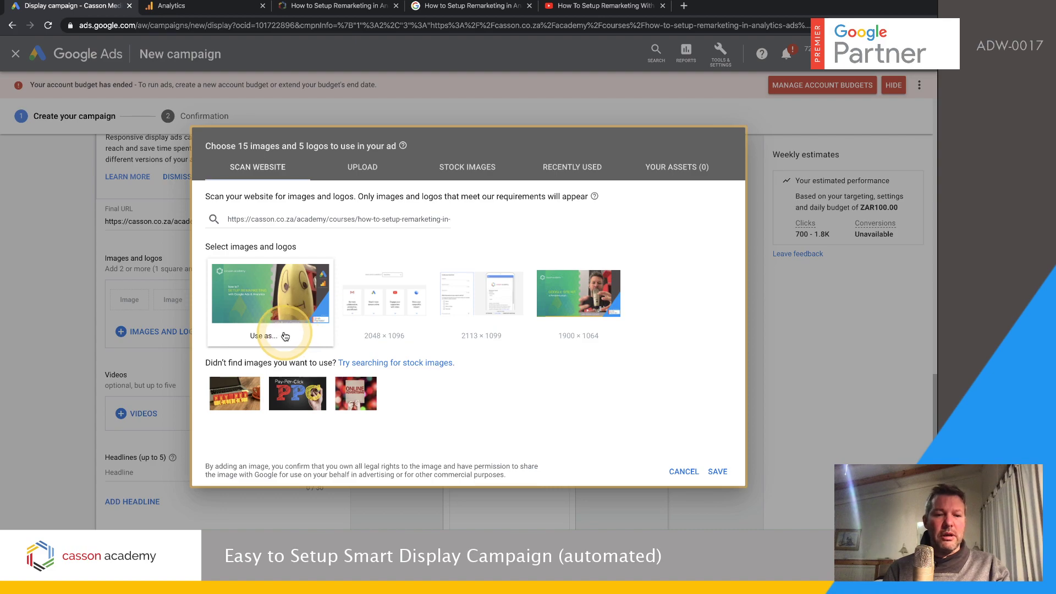
pyautogui.click(283, 337)
pyautogui.click(270, 360)
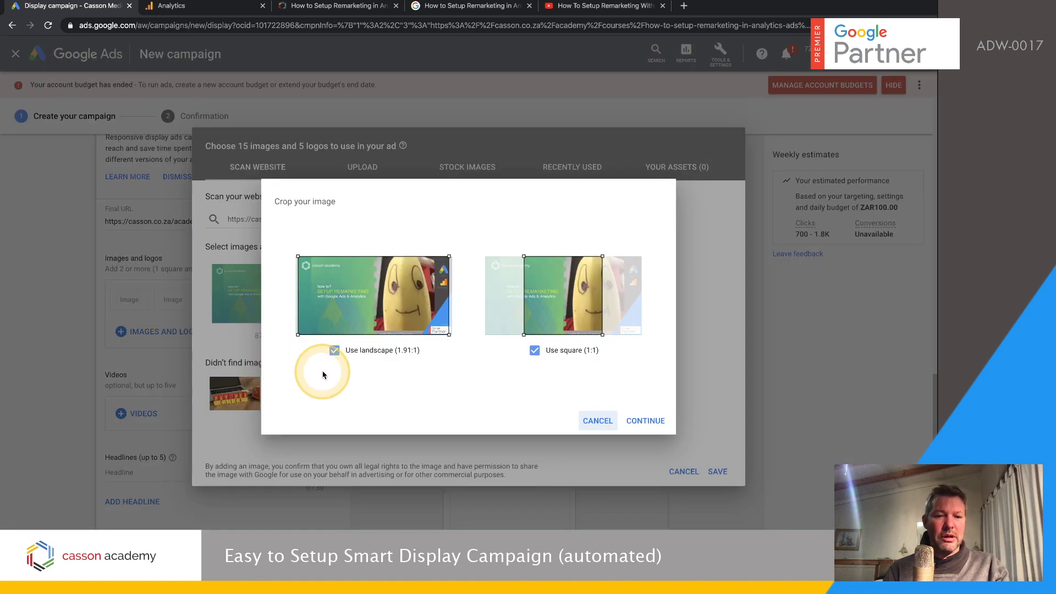
pyautogui.click(317, 8)
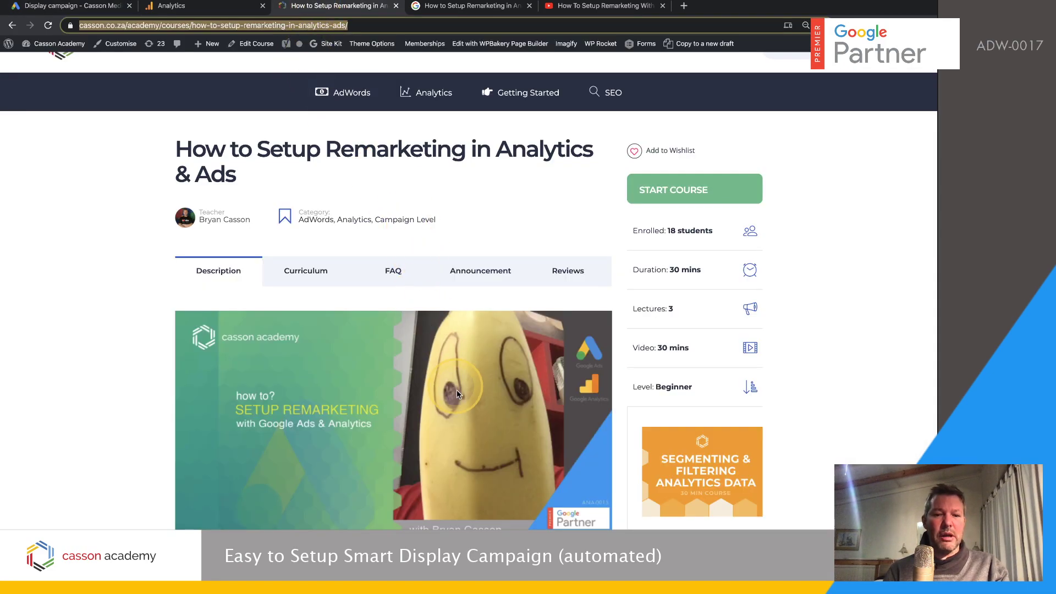
pyautogui.click(56, 7)
pyautogui.moveTo(594, 328); pyautogui.dragTo(460, 358)
pyautogui.click(412, 307)
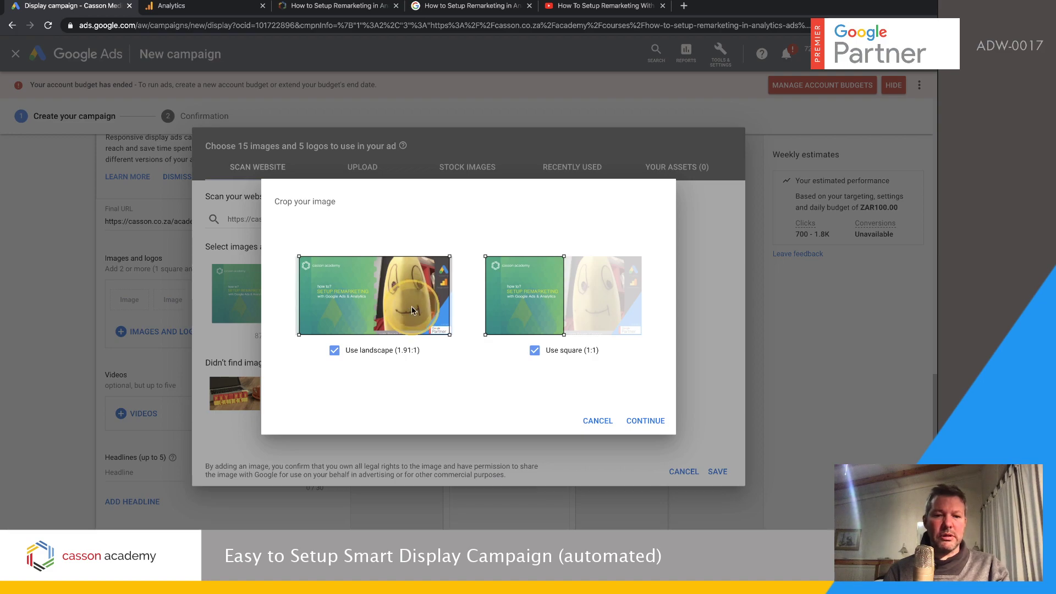
pyautogui.click(645, 422)
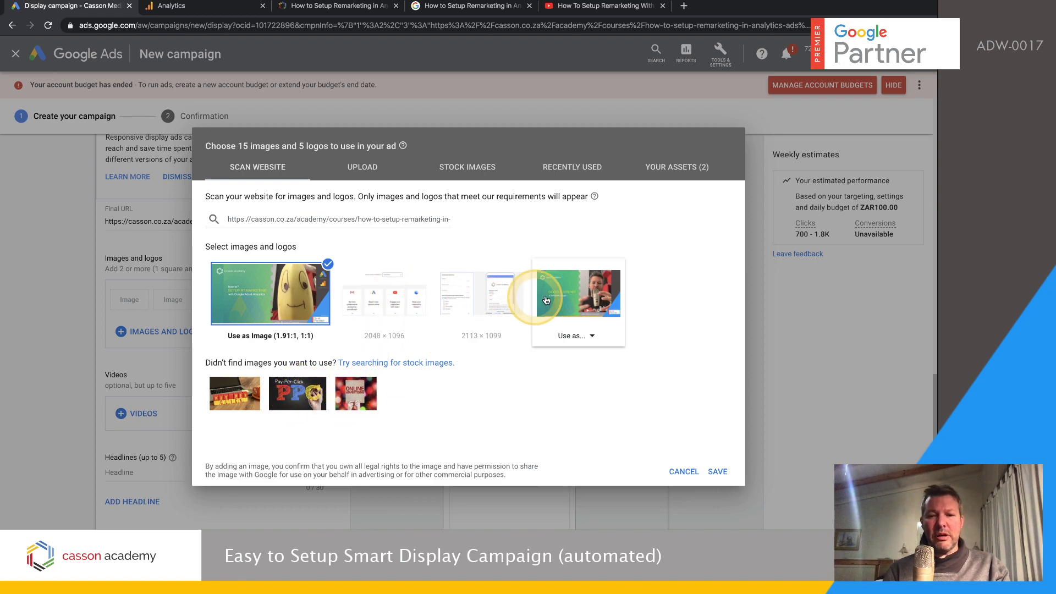
# Preview the image files available for upload and select Setting-Up-Remarketing-ANA-0012-Course-Teaser-Internal-&-Maps.png for the ad
pyautogui.moveTo(423, 294)
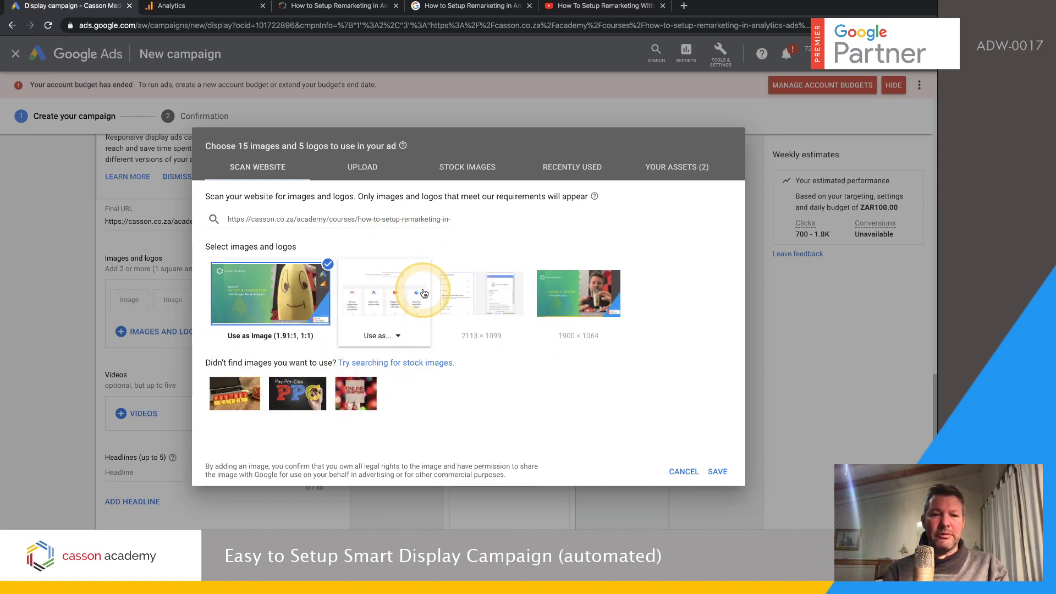
pyautogui.click(363, 166)
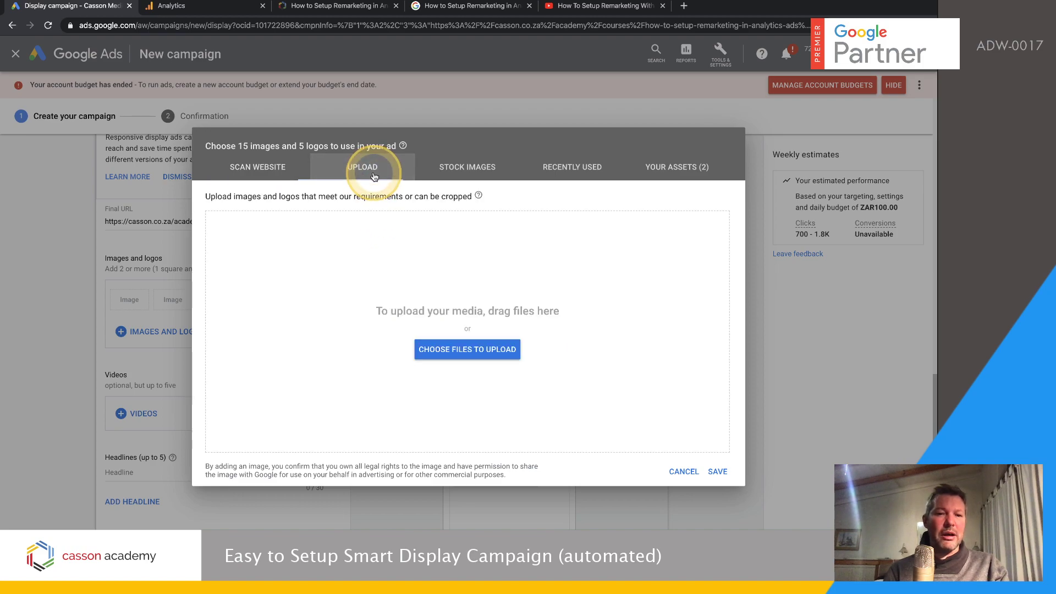
pyautogui.click(488, 357)
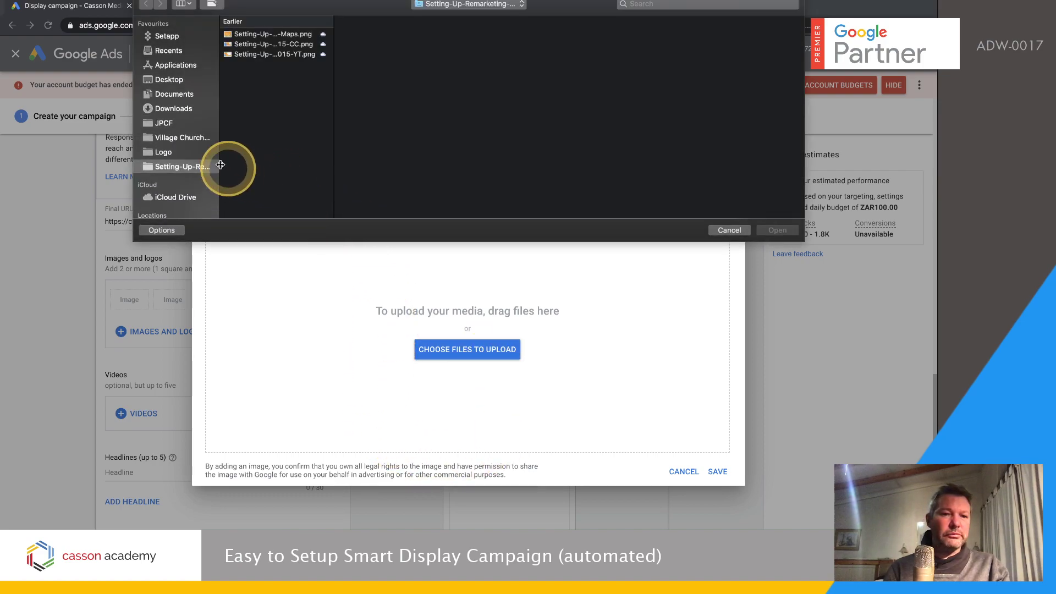
pyautogui.click(279, 46)
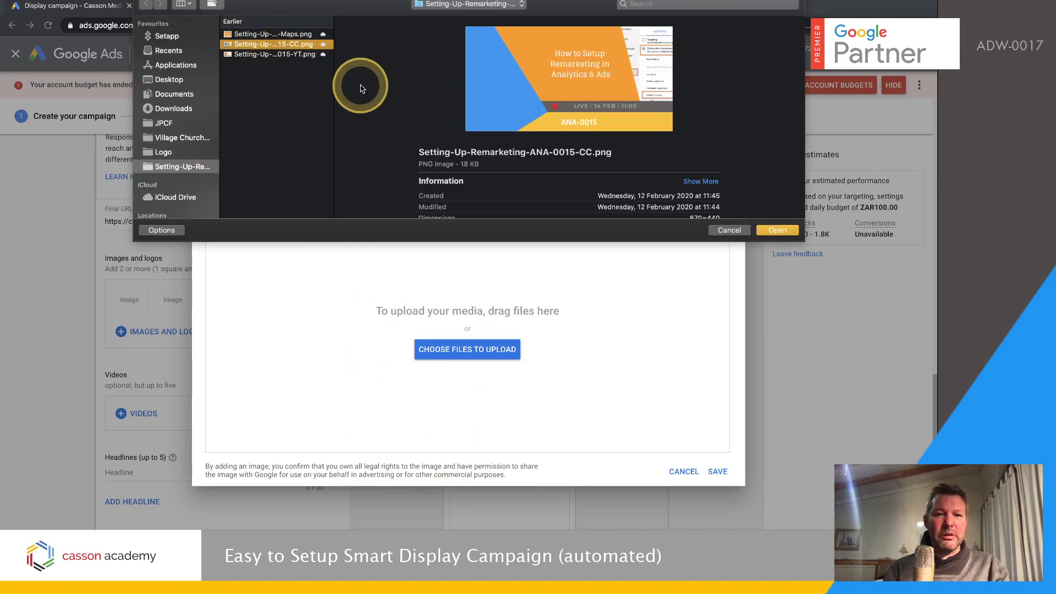
pyautogui.click(281, 54)
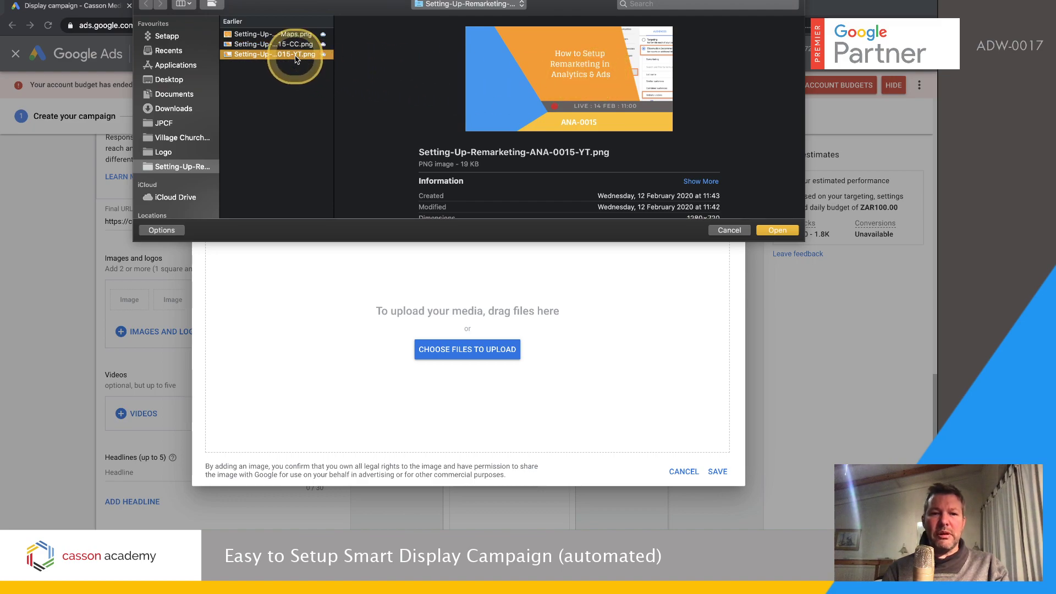
pyautogui.click(301, 36)
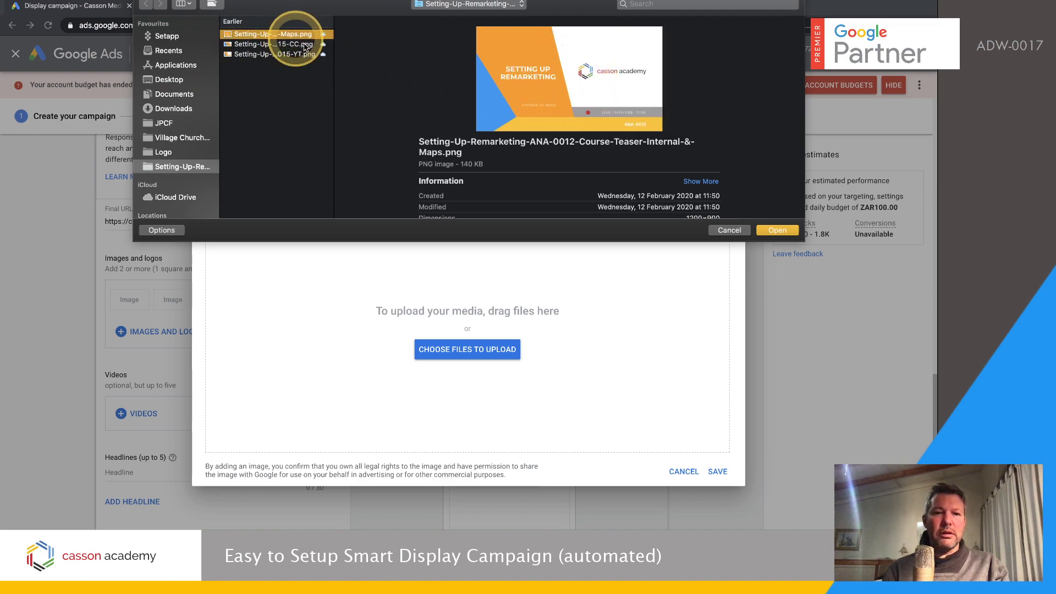
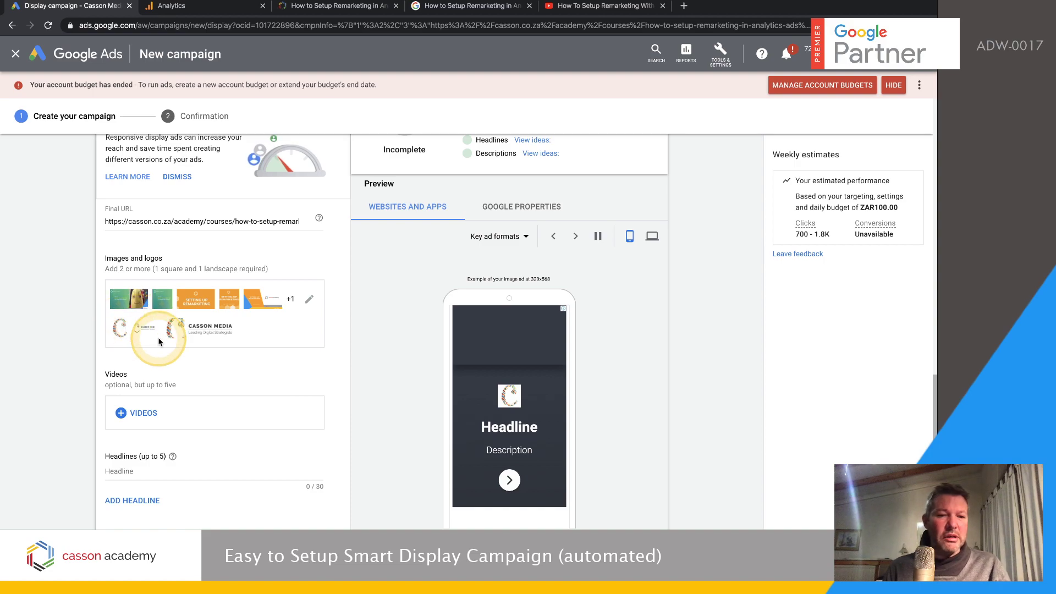
pyautogui.click(503, 396)
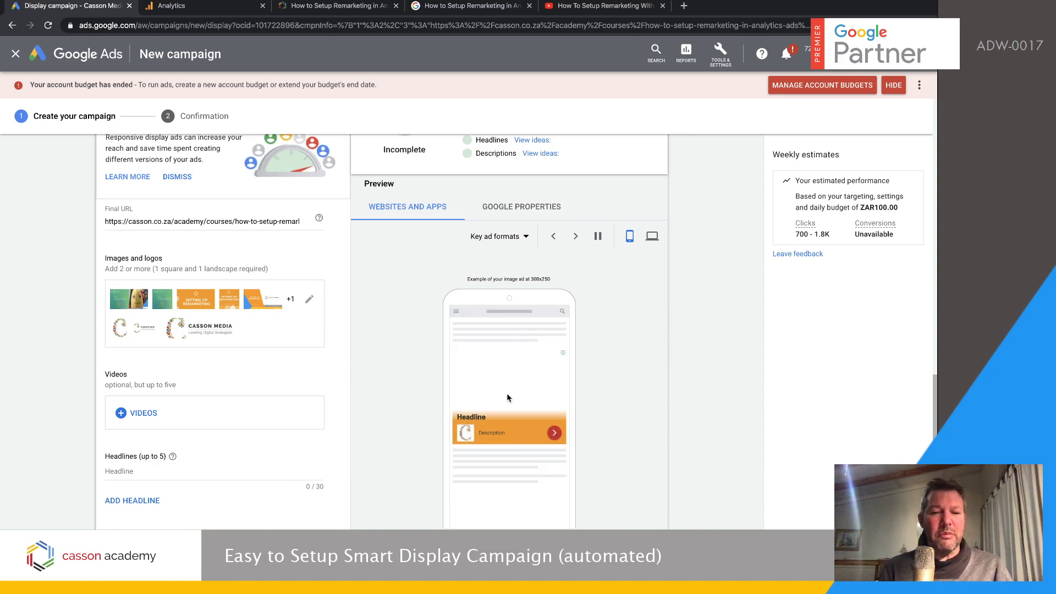
# Examine how the chosen images and logos appear in the ad's mobile website and app previews
pyautogui.click(508, 397)
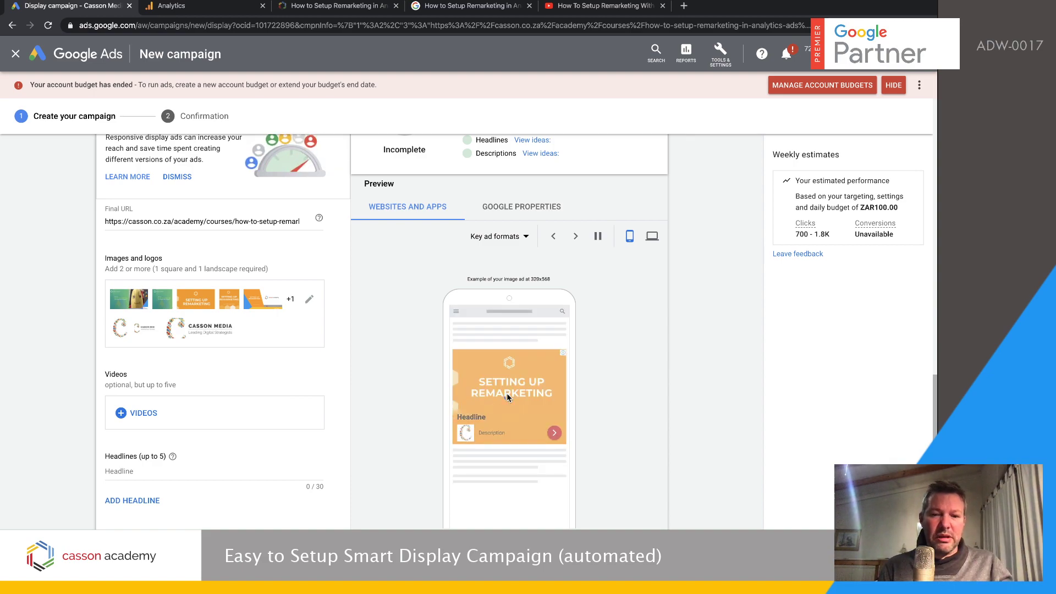
pyautogui.click(603, 468)
pyautogui.click(510, 410)
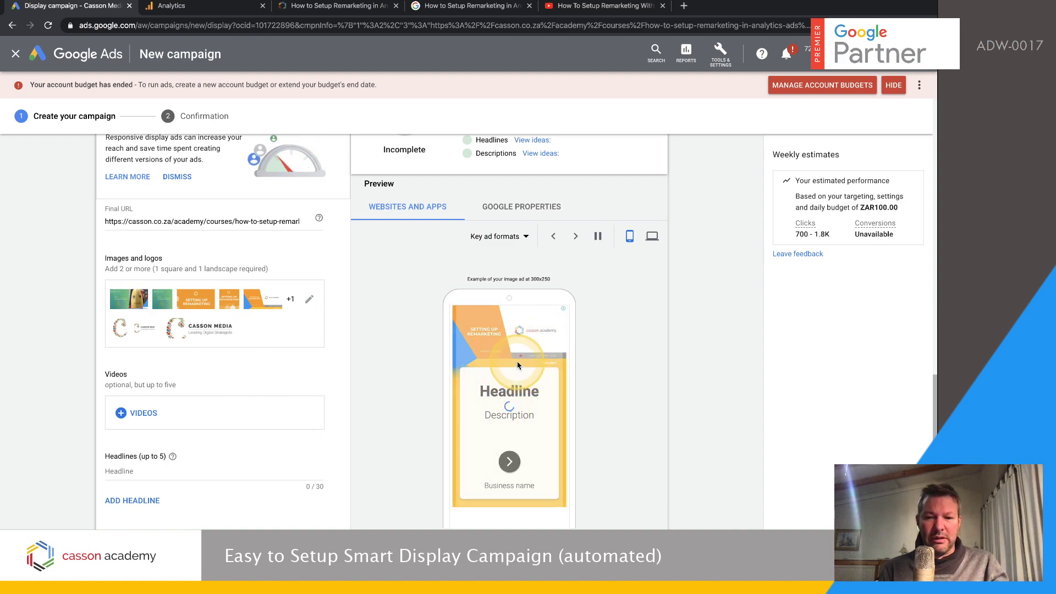
pyautogui.click(565, 365)
pyautogui.click(573, 478)
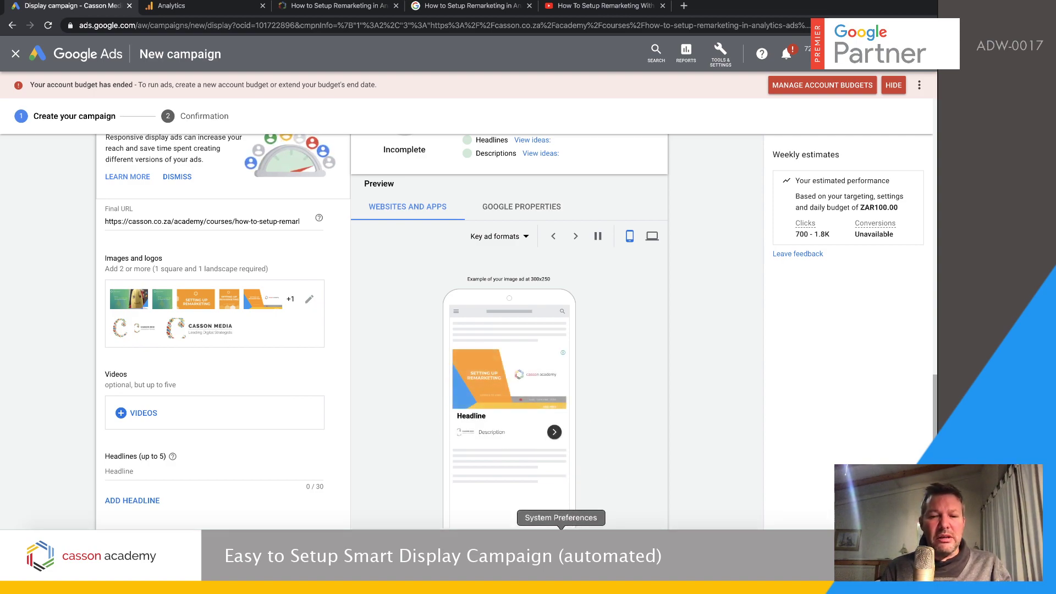
pyautogui.click(518, 377)
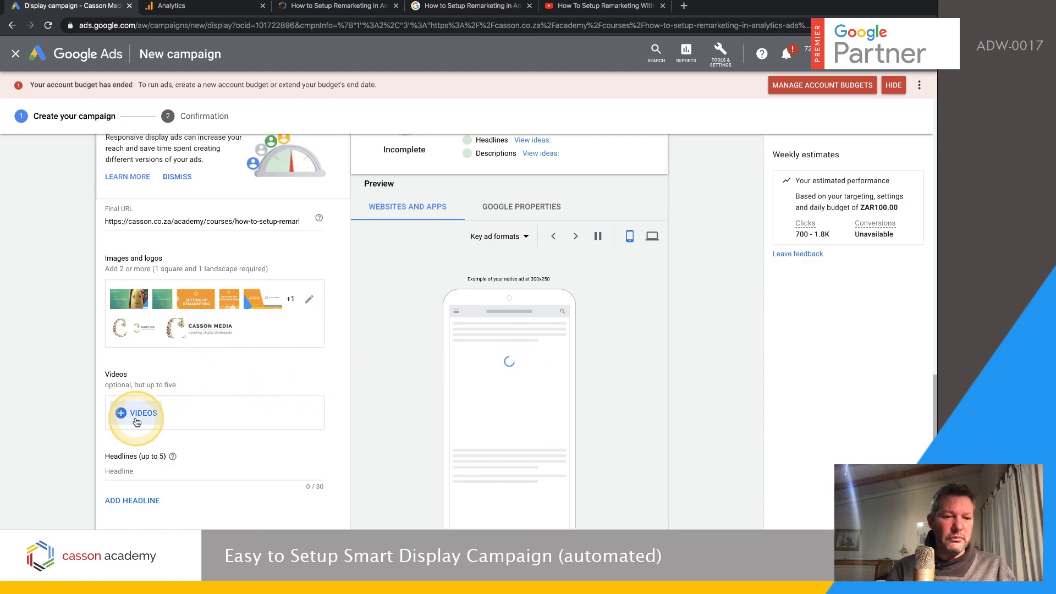
pyautogui.click(588, 7)
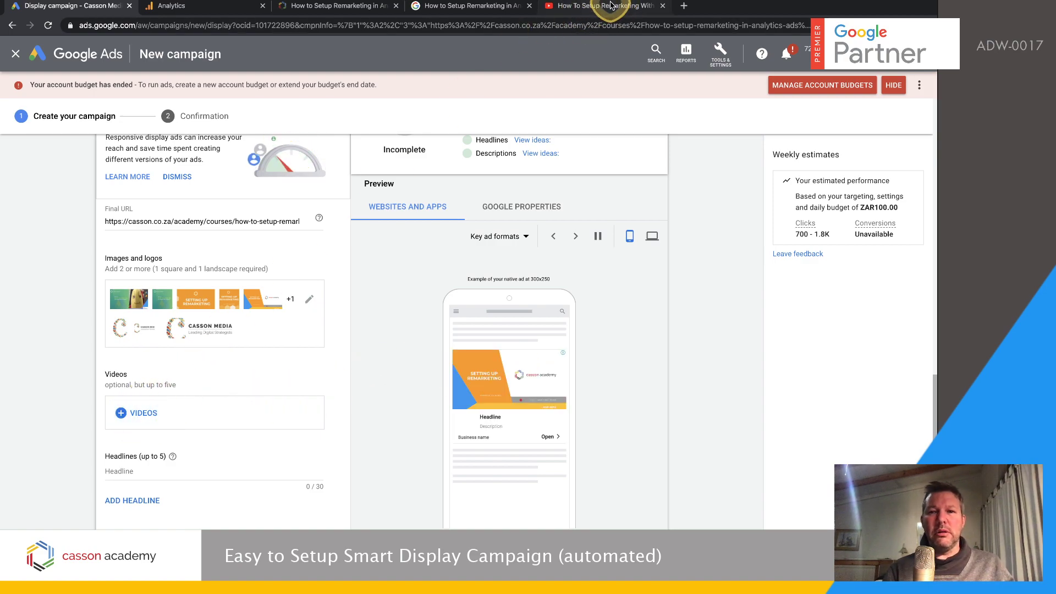
pyautogui.click(262, 25)
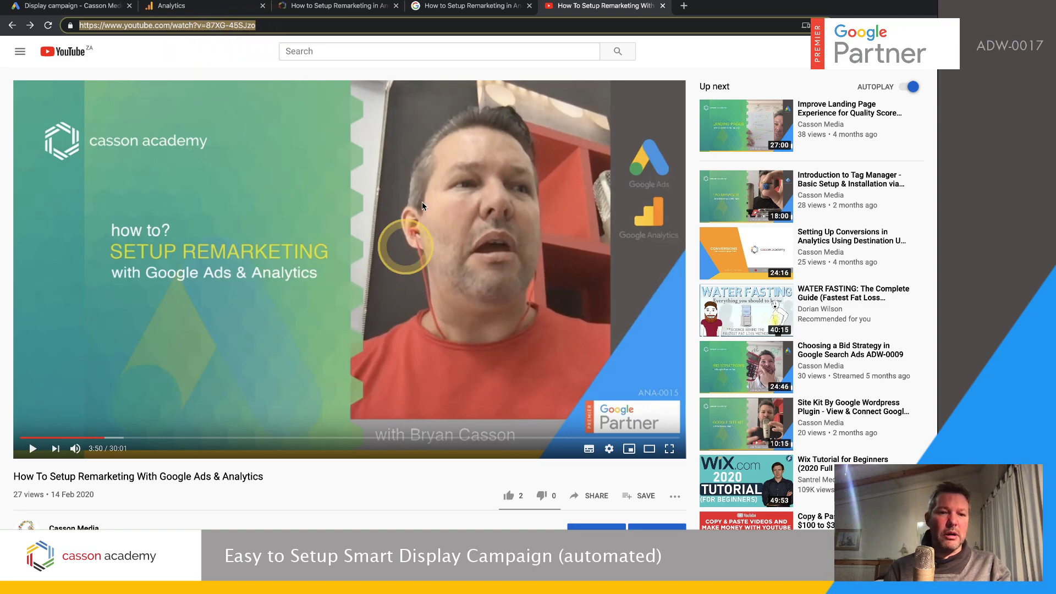
pyautogui.click(84, 8)
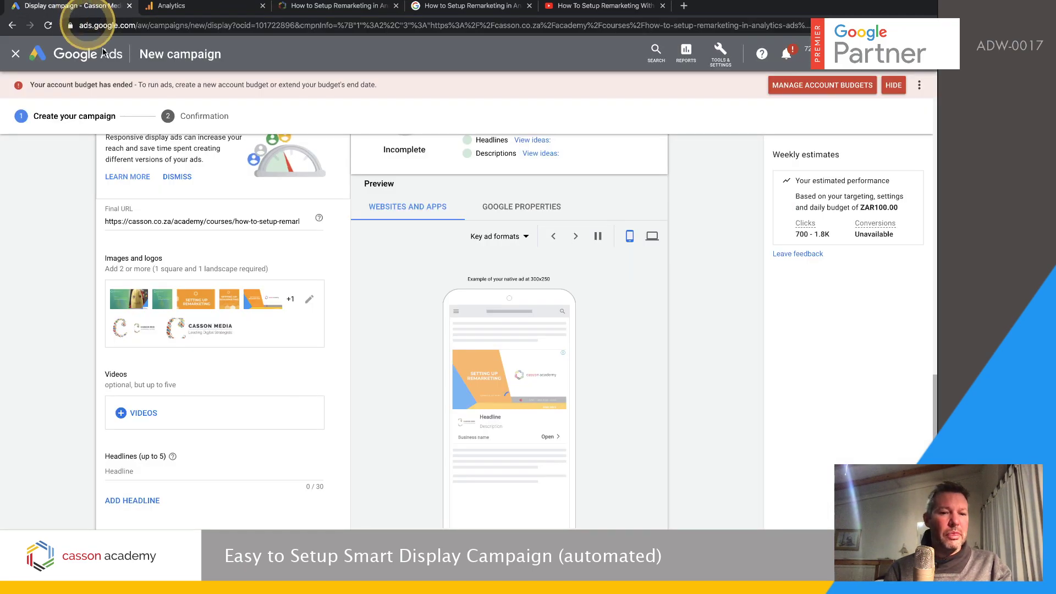
pyautogui.click(138, 413)
pyautogui.write('https://www.youtube.com/watch?v=87XG-45SJzo')
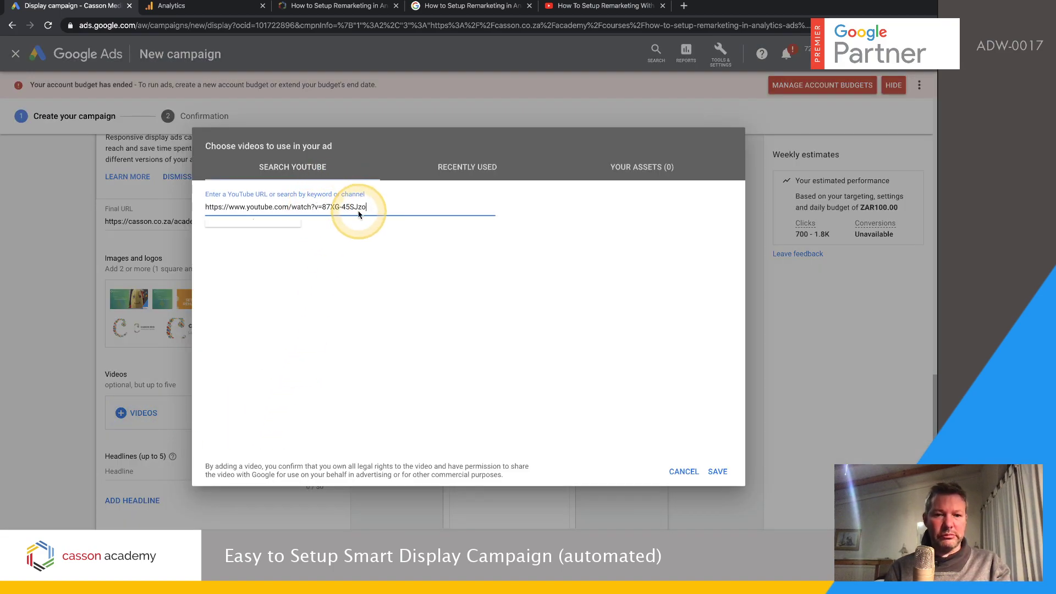
pyautogui.click(336, 242)
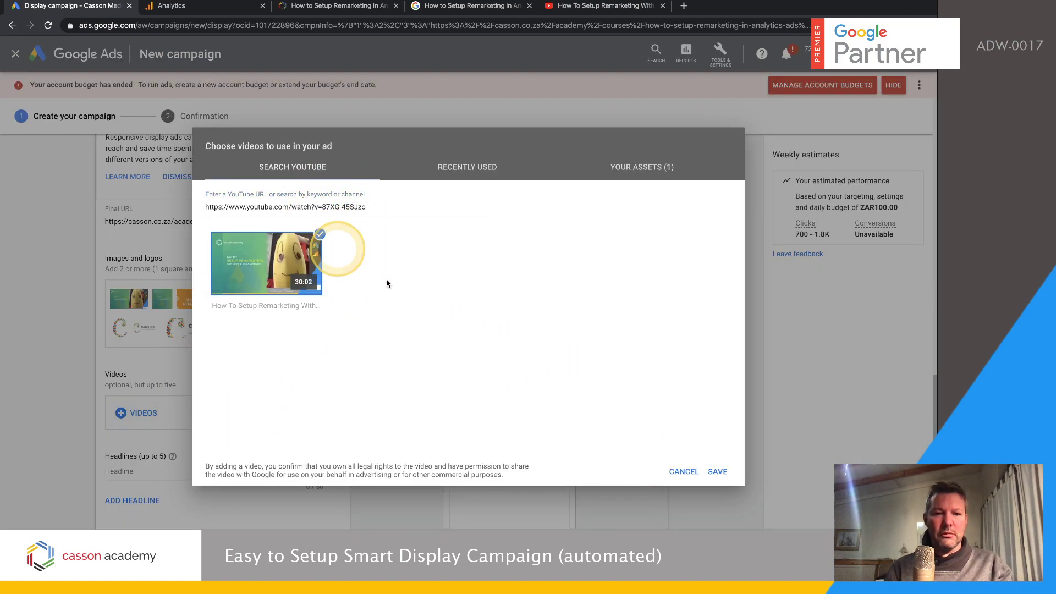
pyautogui.click(718, 472)
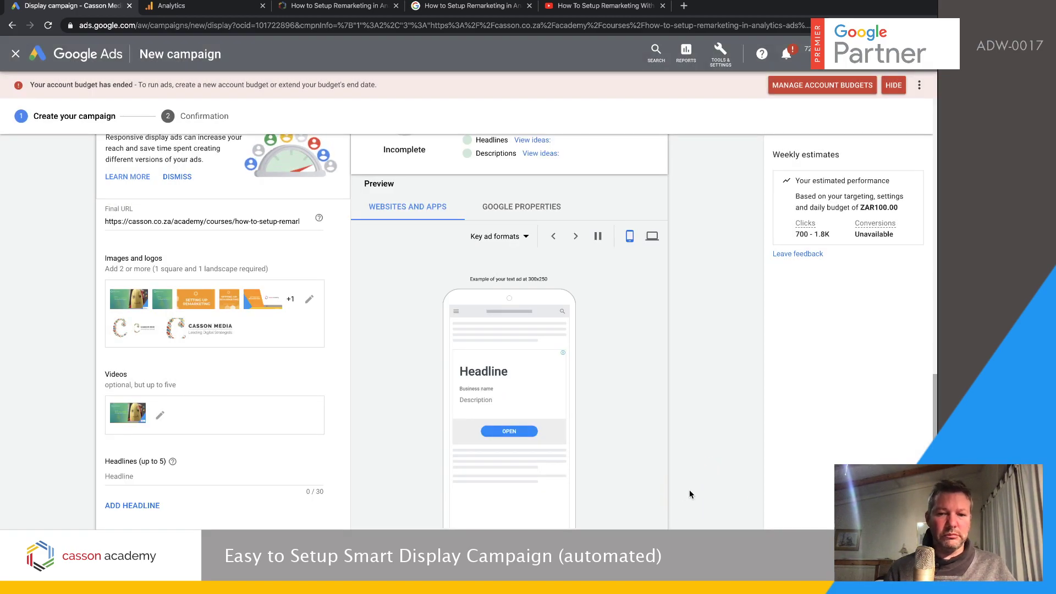
# Copy the start of the course page's title and use How to Setup Remarketing as the ad's first headline
pyautogui.scroll(-3, 374, 389)
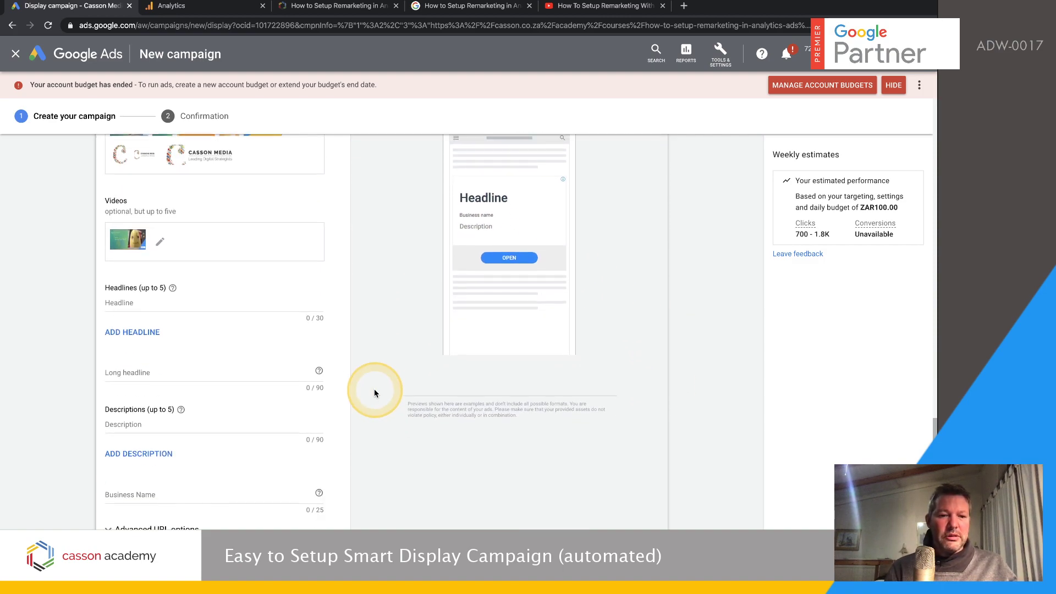
pyautogui.scroll(-1, 374, 388)
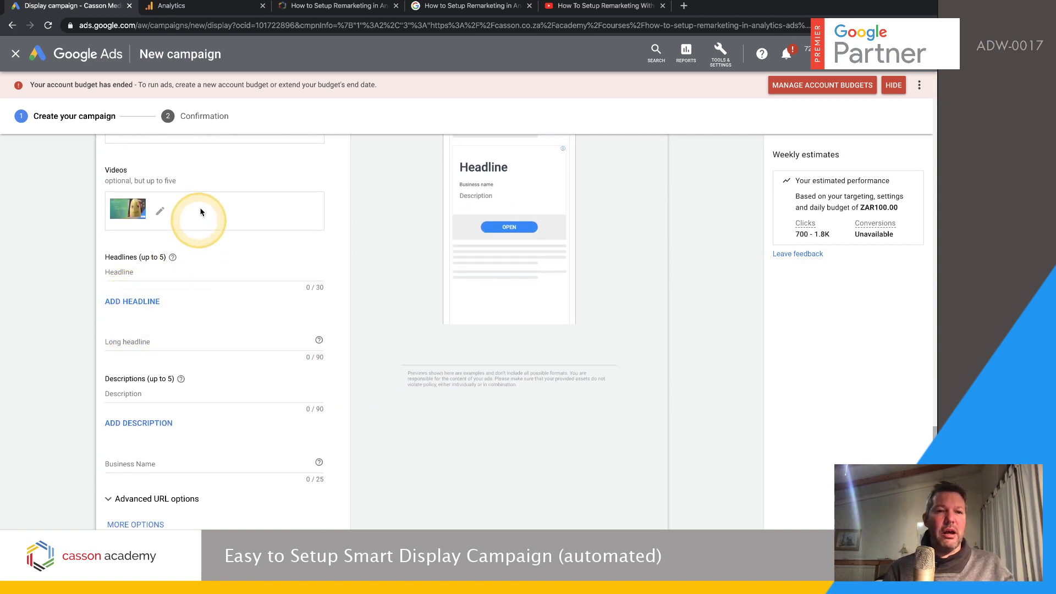
pyautogui.click(322, 6)
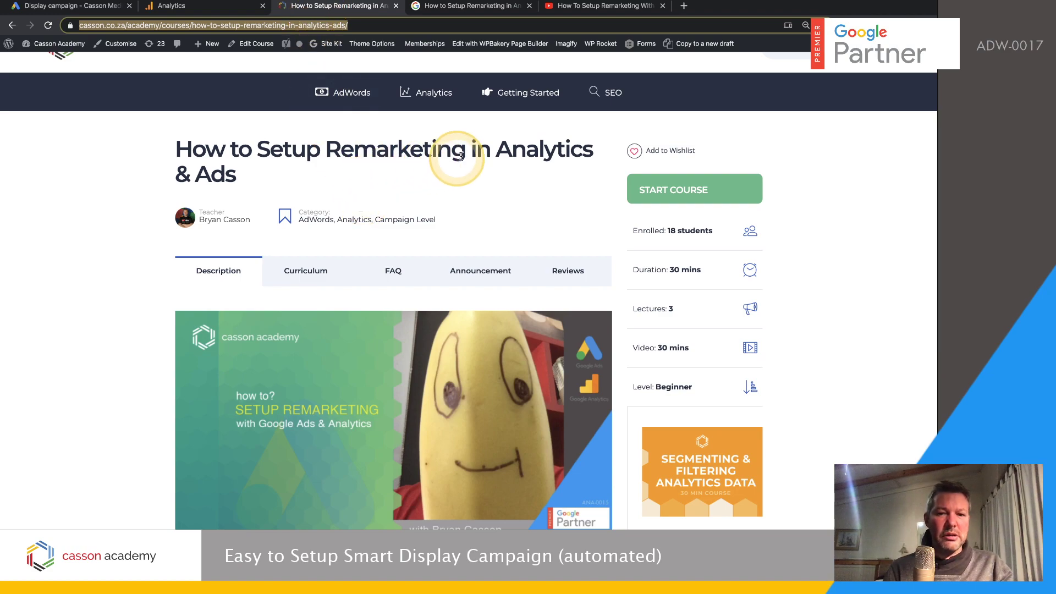
pyautogui.moveTo(465, 155); pyautogui.dragTo(194, 152)
pyautogui.hotkey('ctrl', 'c')
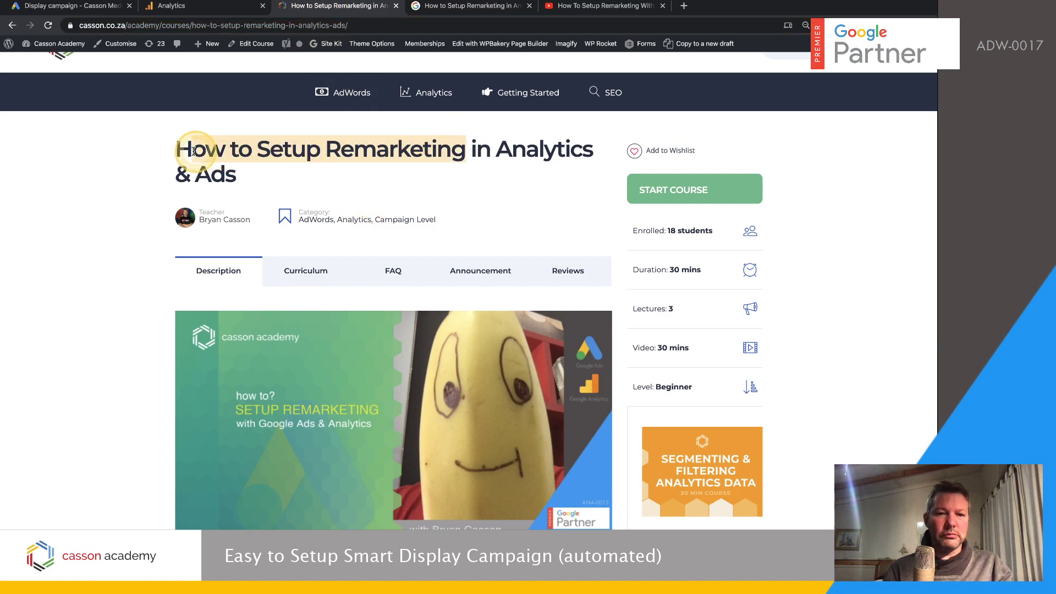
pyautogui.click(215, 7)
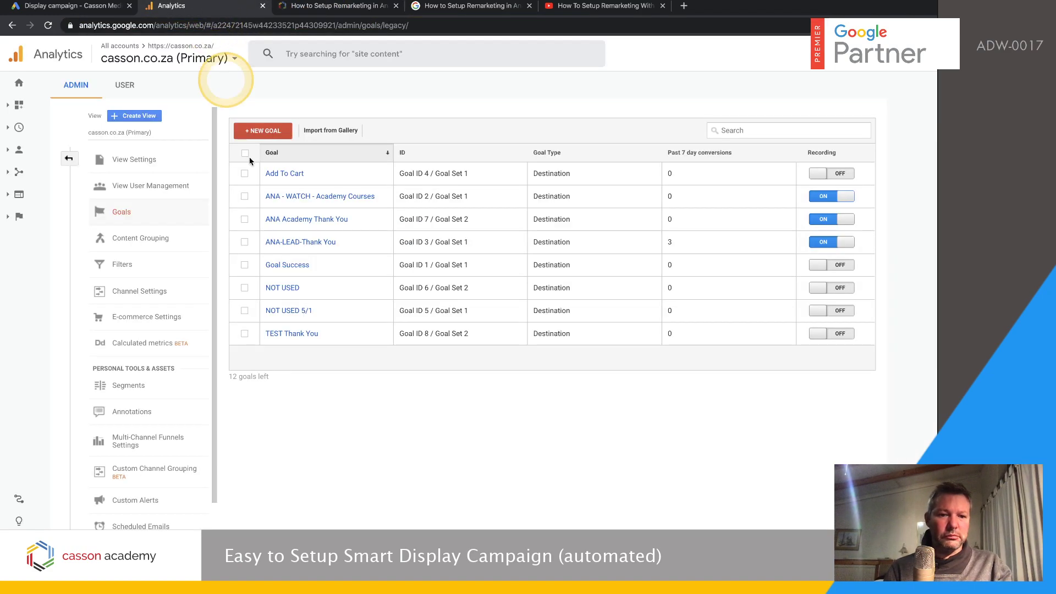
pyautogui.click(90, 7)
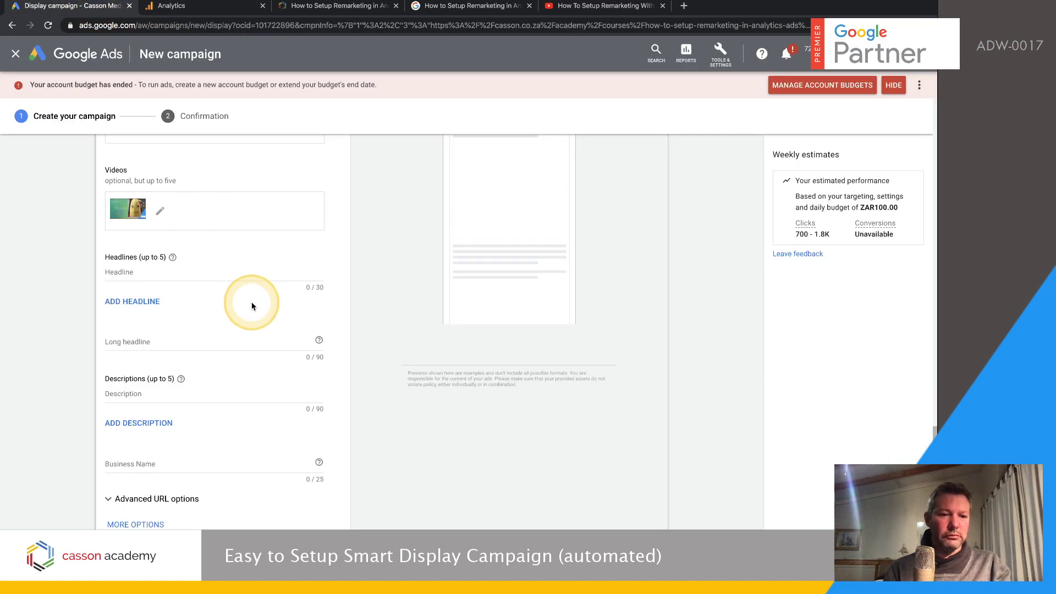
pyautogui.click(149, 275)
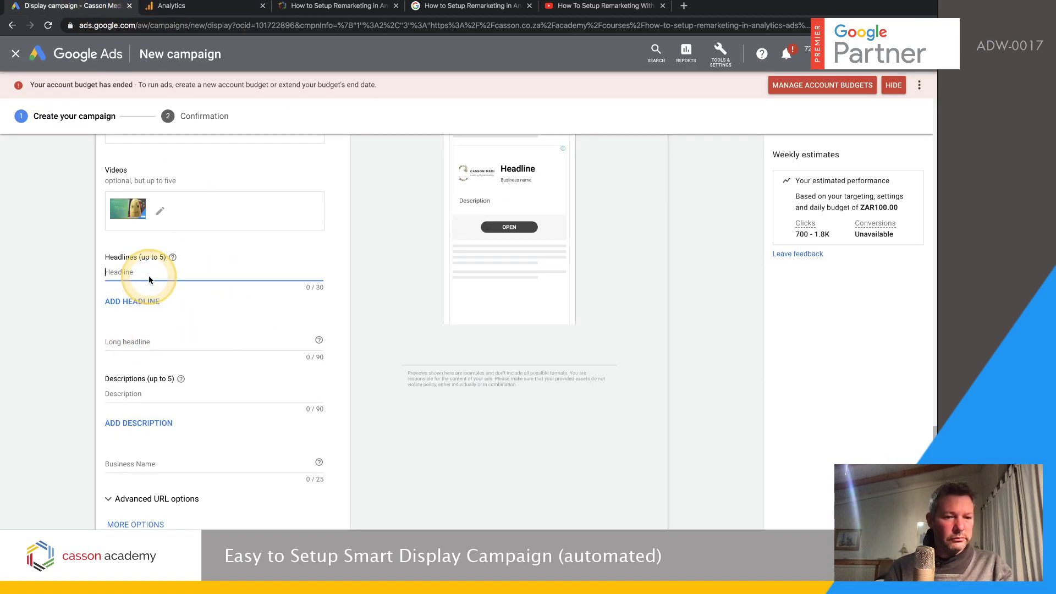
pyautogui.hotkey('ctrl', 'v')
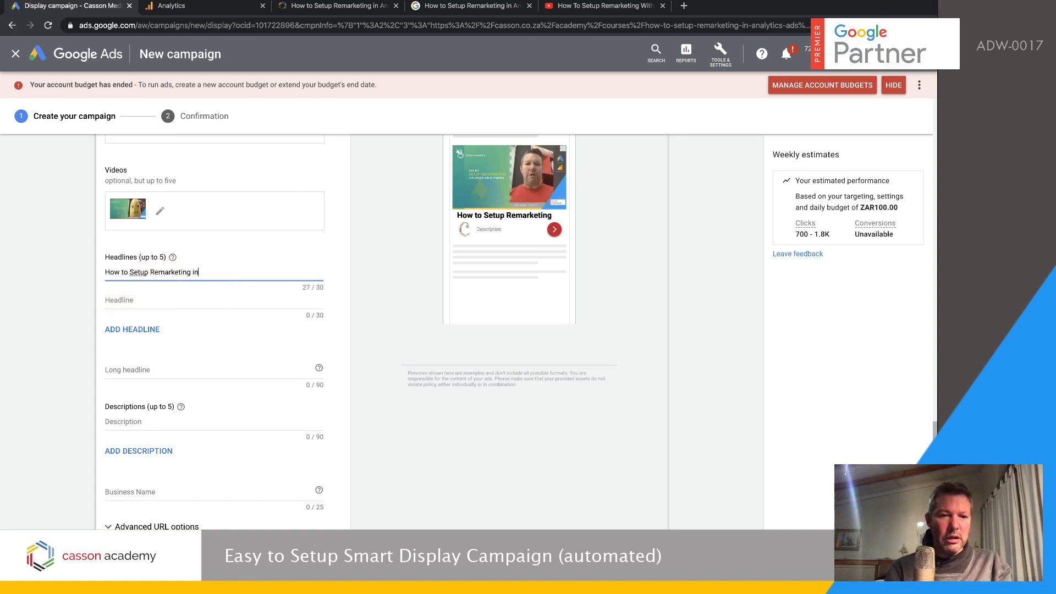
pyautogui.write('tics')
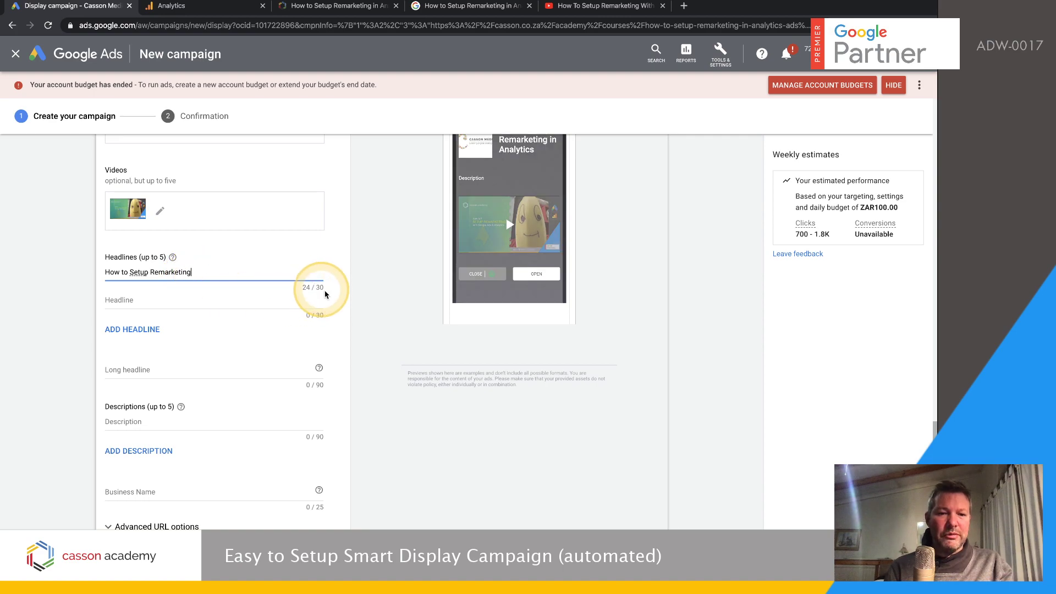
# Enter Learn Remarketing Online as the second headline and How to Do Remarketing? as the third
pyautogui.click(132, 300)
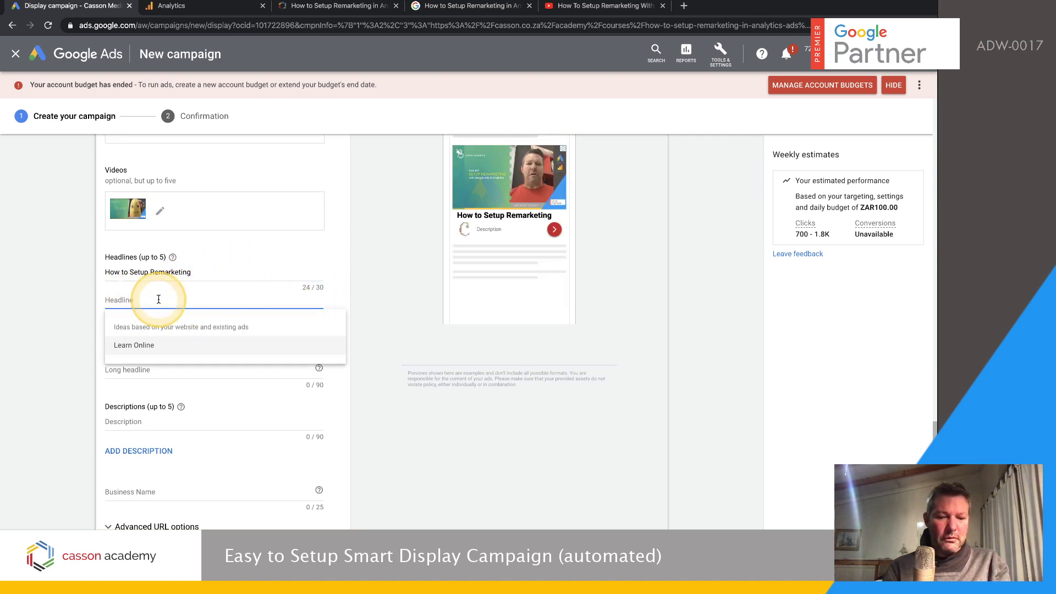
pyautogui.write('Learn Rema')
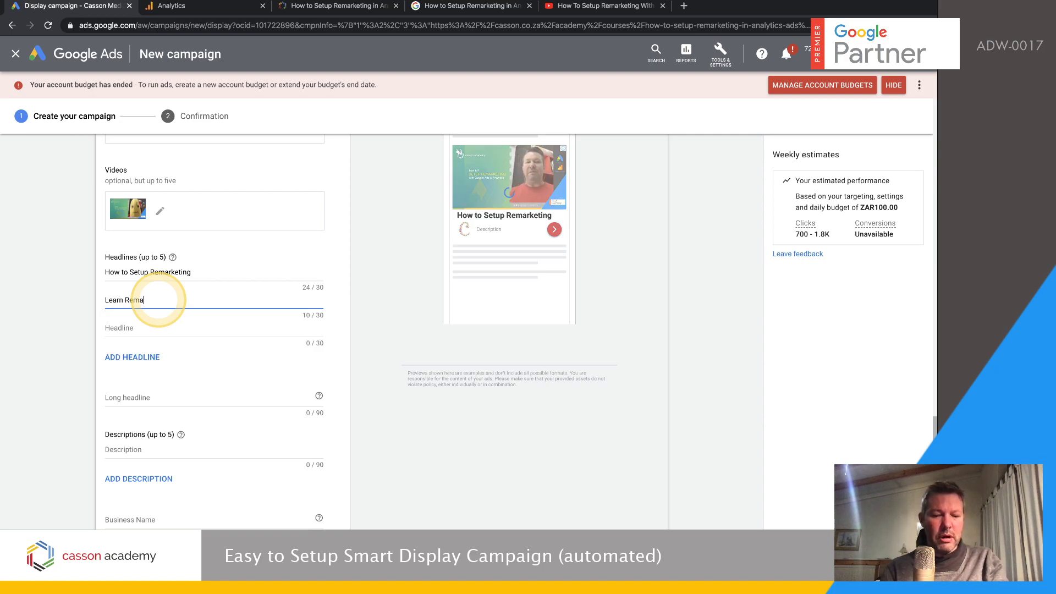
pyautogui.write('rketing')
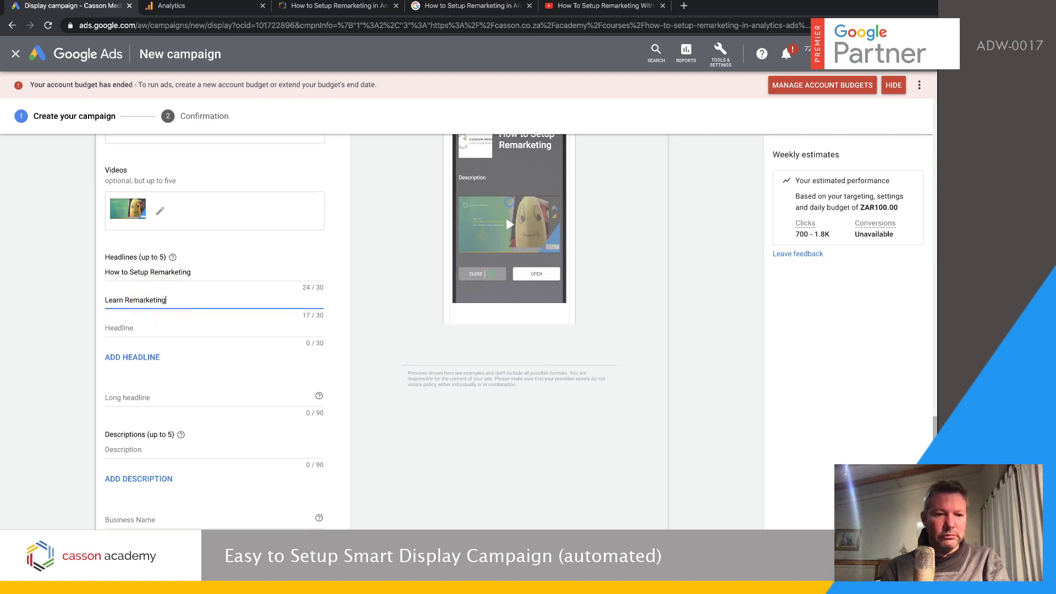
pyautogui.write(' Online')
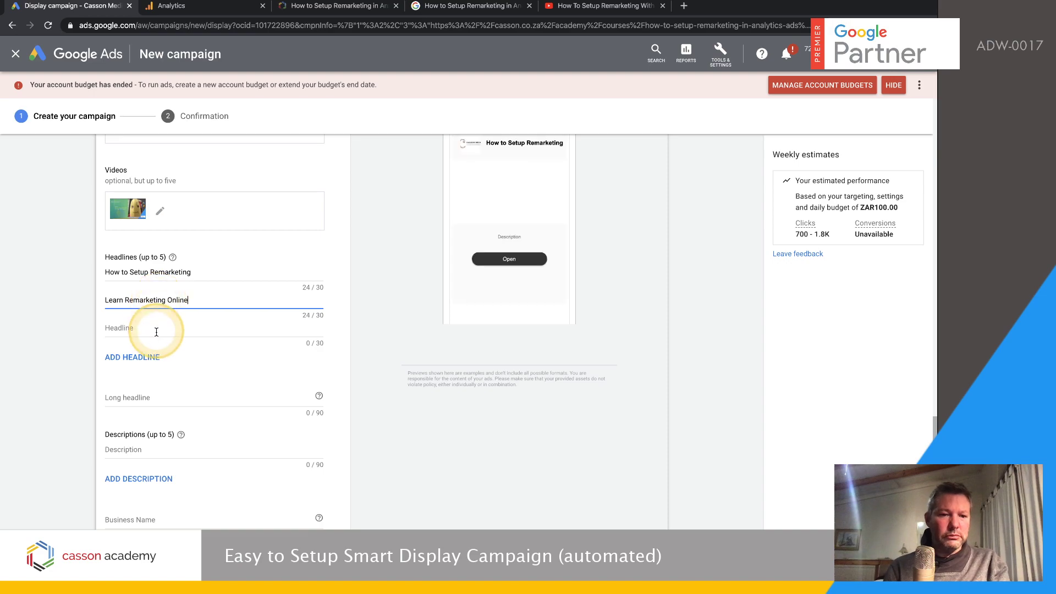
pyautogui.click(120, 327)
pyautogui.write('How to Do')
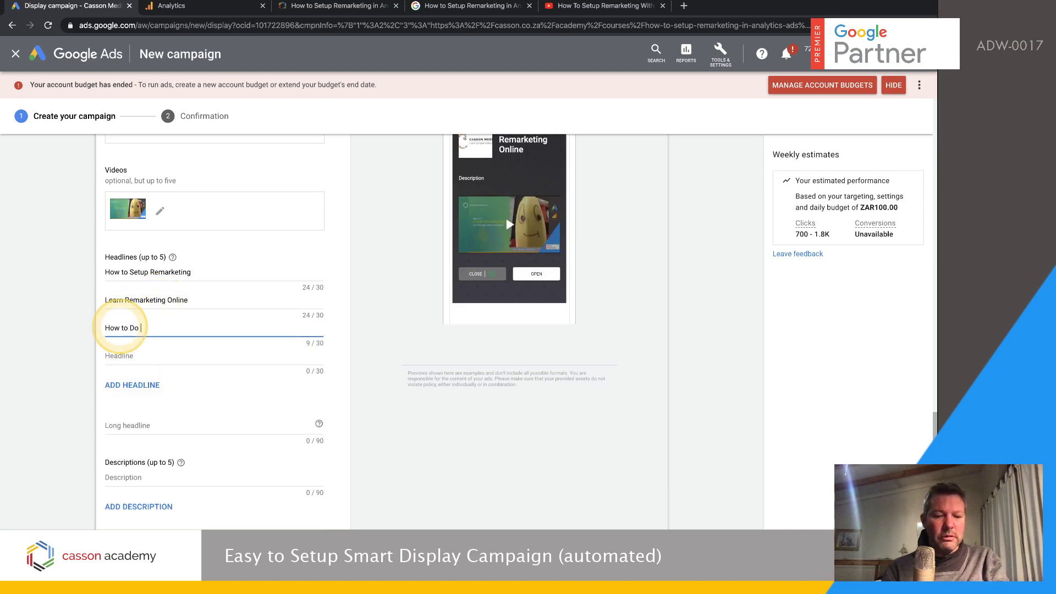
pyautogui.write(' Remarketing?')
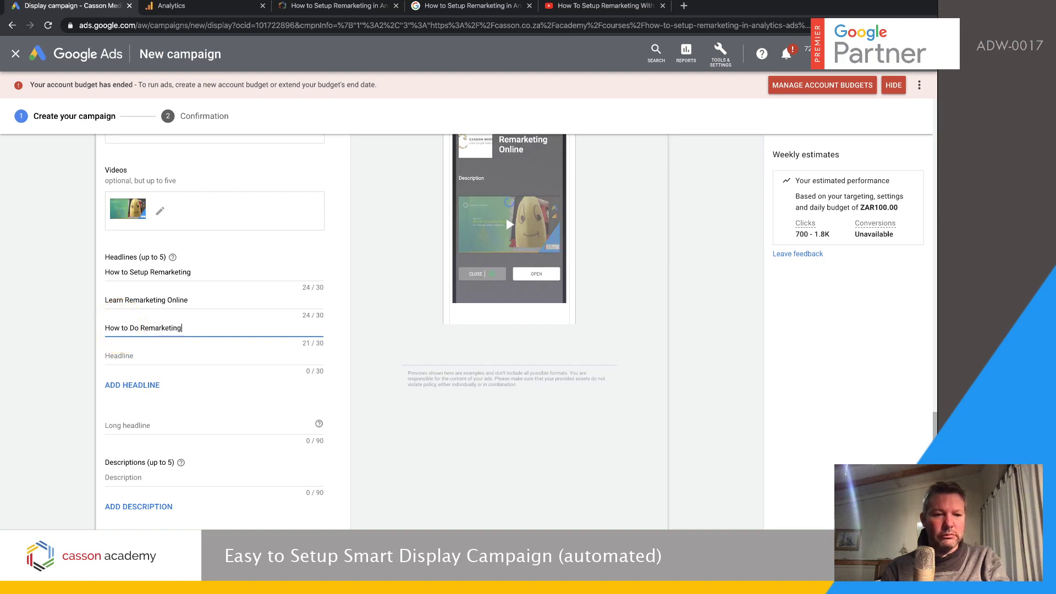
# Use the suggested Learn Online as the fourth headline and expand it to Learn Digital Marketing Online
pyautogui.click(132, 354)
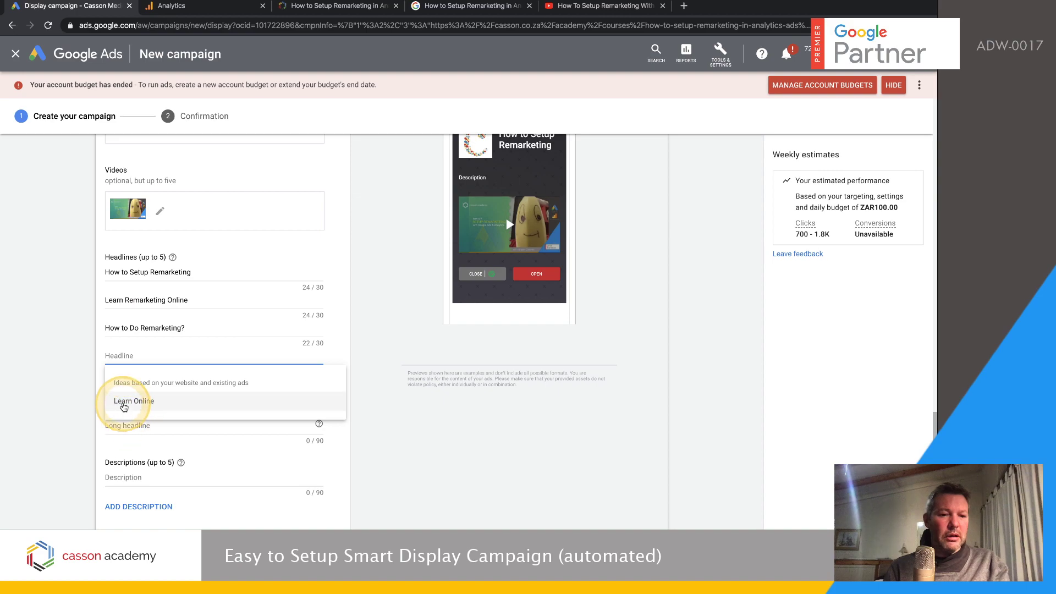
pyautogui.click(129, 402)
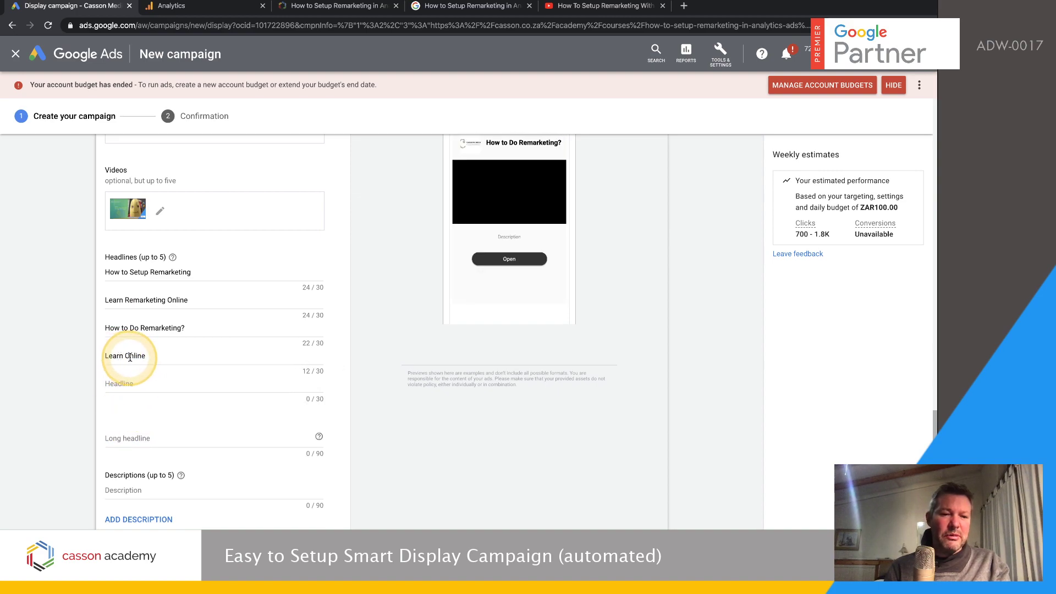
pyautogui.click(145, 369)
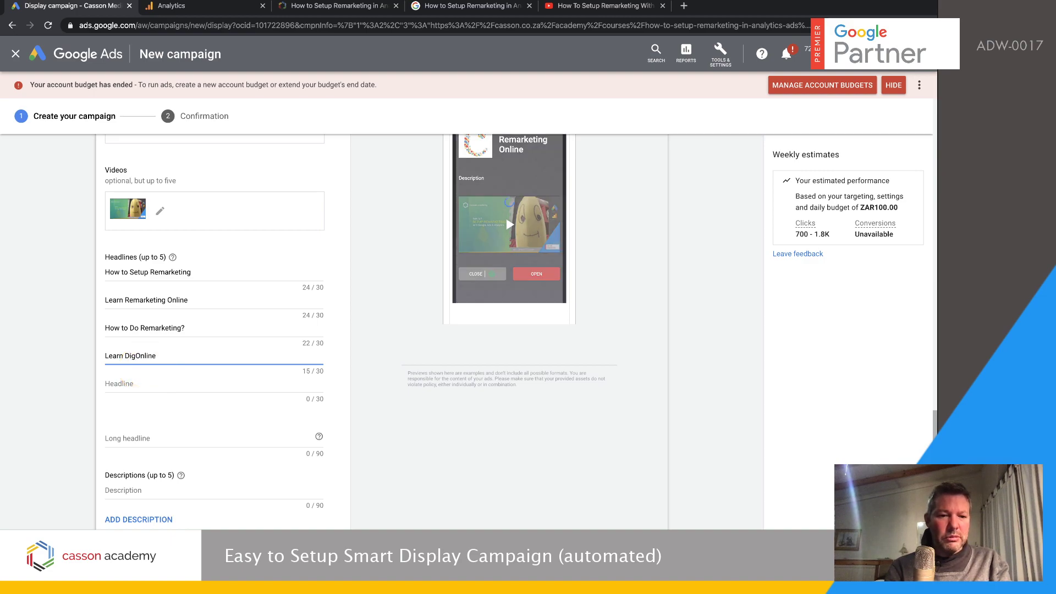
pyautogui.write('tal ')
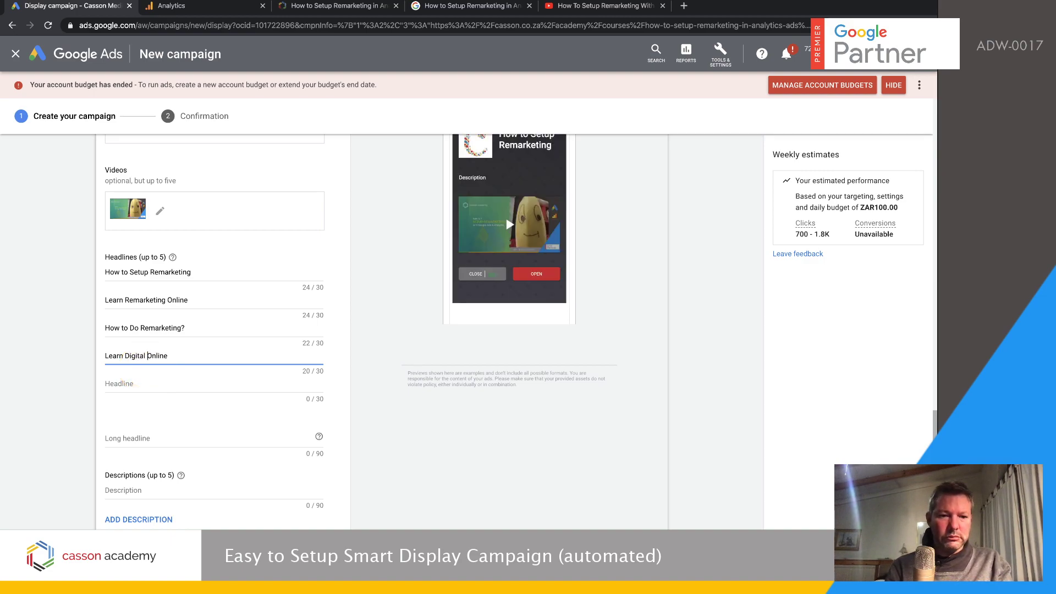
pyautogui.write('Marketing')
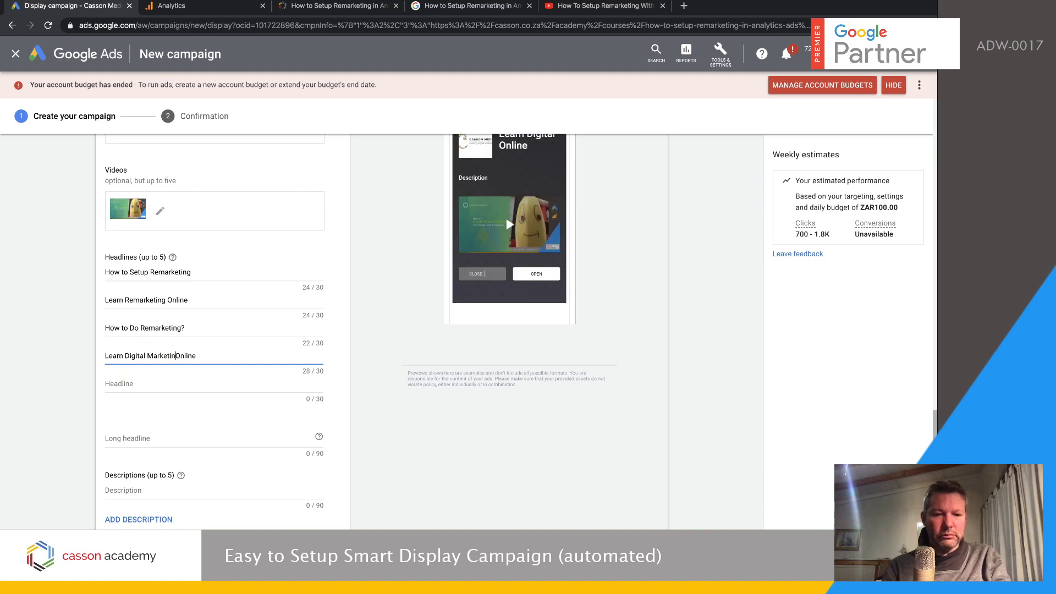
# Enter Learn Ads & Analytics as the ad's fifth headline
pyautogui.click(140, 391)
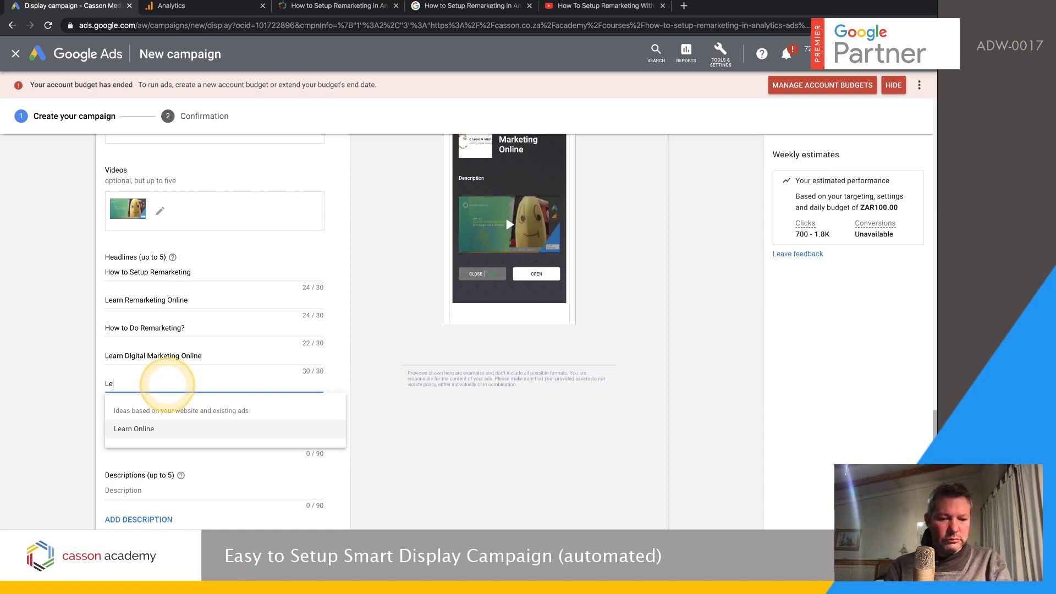
pyautogui.write('Learn Go')
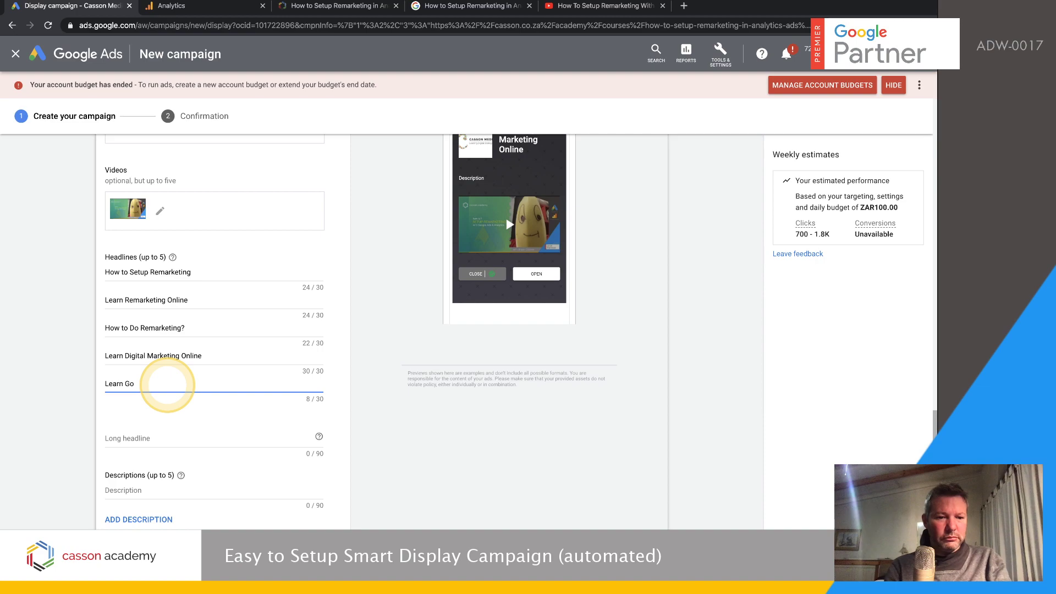
pyautogui.press('BackSpace')
pyautogui.press('BackSpace')
pyautogui.write('A')
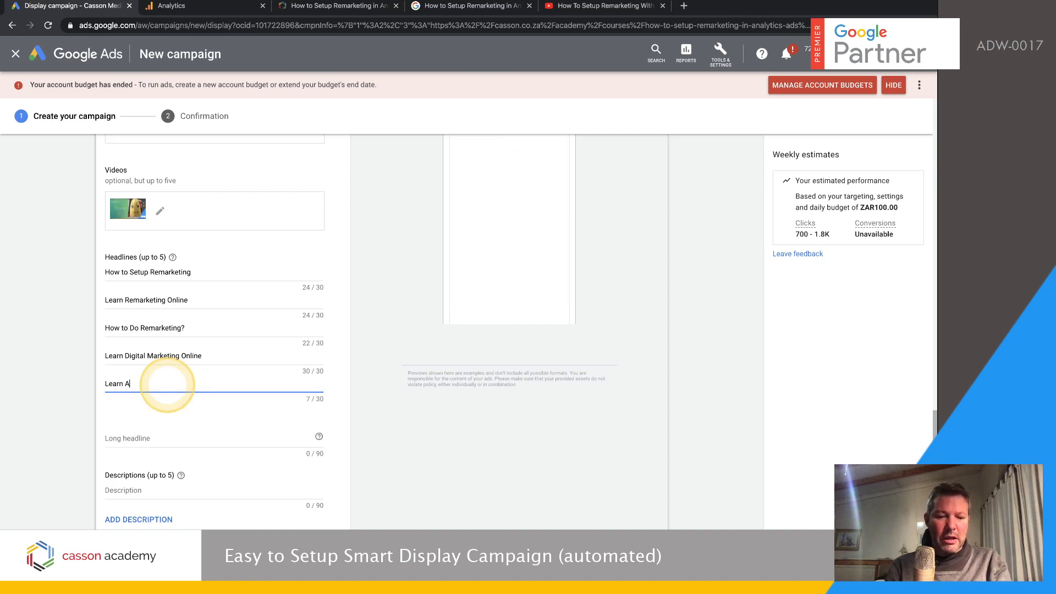
pyautogui.write('ds')
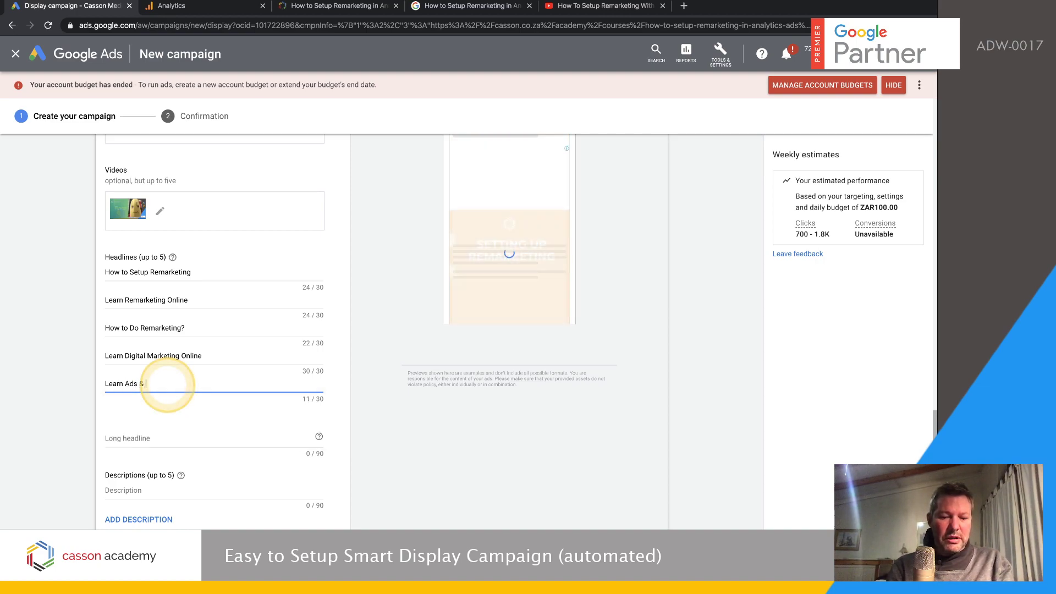
pyautogui.write(' & Analytics')
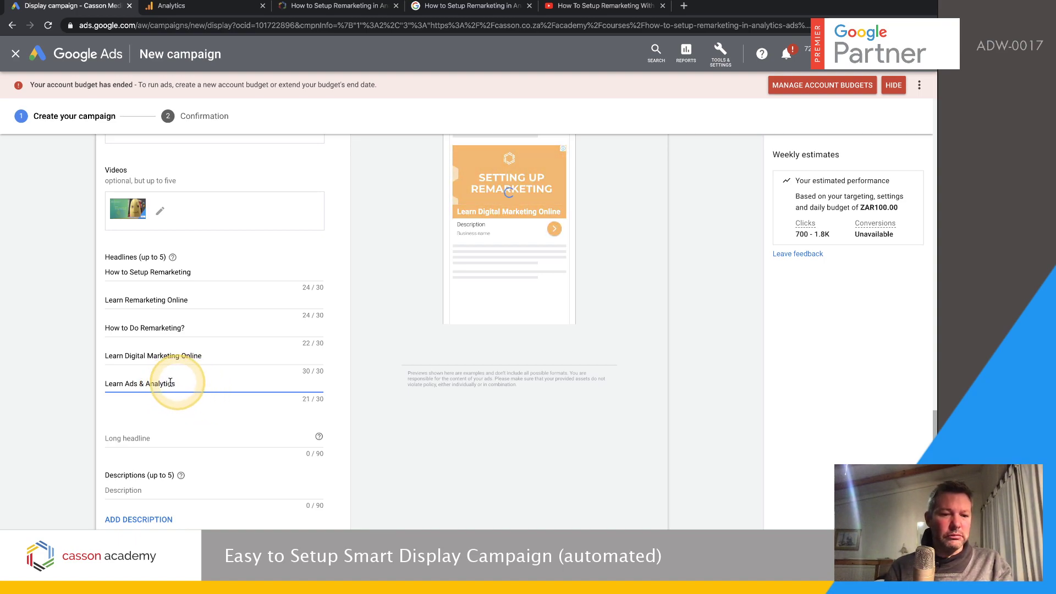
# Add Online to the end of the ad's fifth headline
pyautogui.write(' Online')
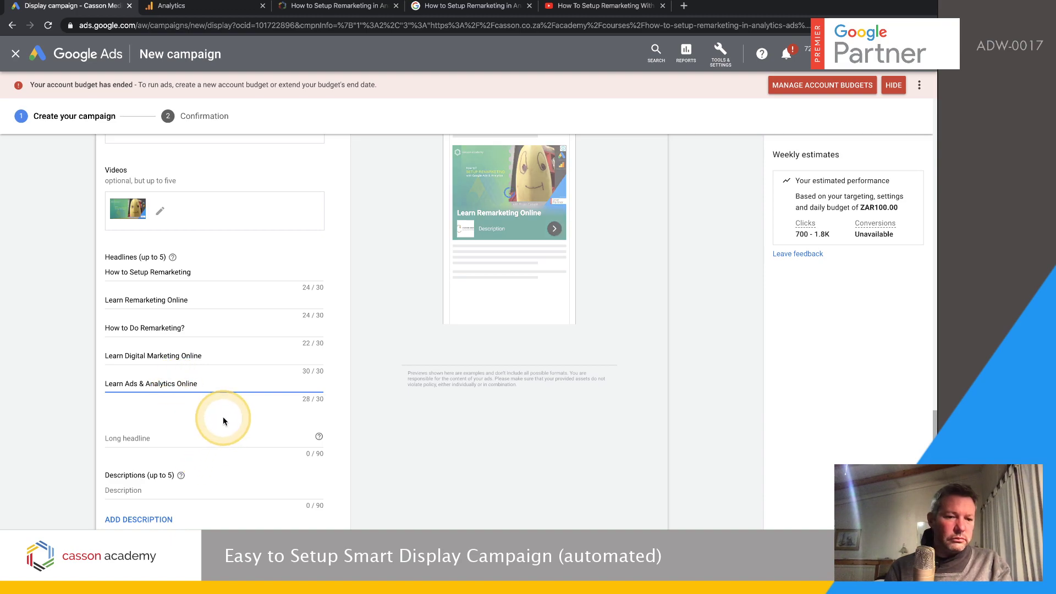
# Copy In this session we will show you how to setup remarketing in Google Analytics & Google Ads from the course page into the long headline
pyautogui.scroll(-1, 223, 421)
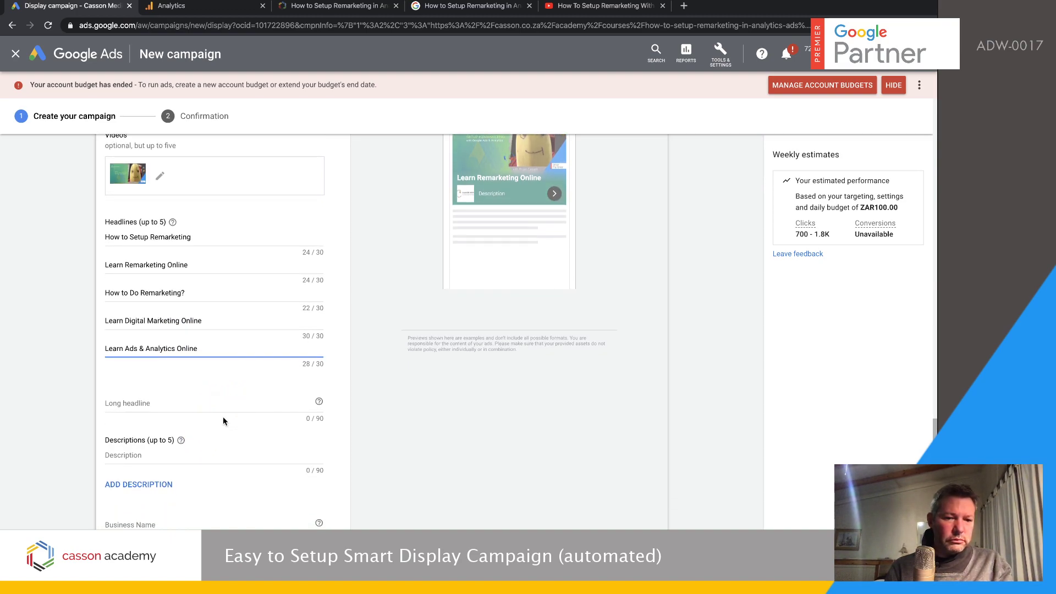
pyautogui.click(151, 404)
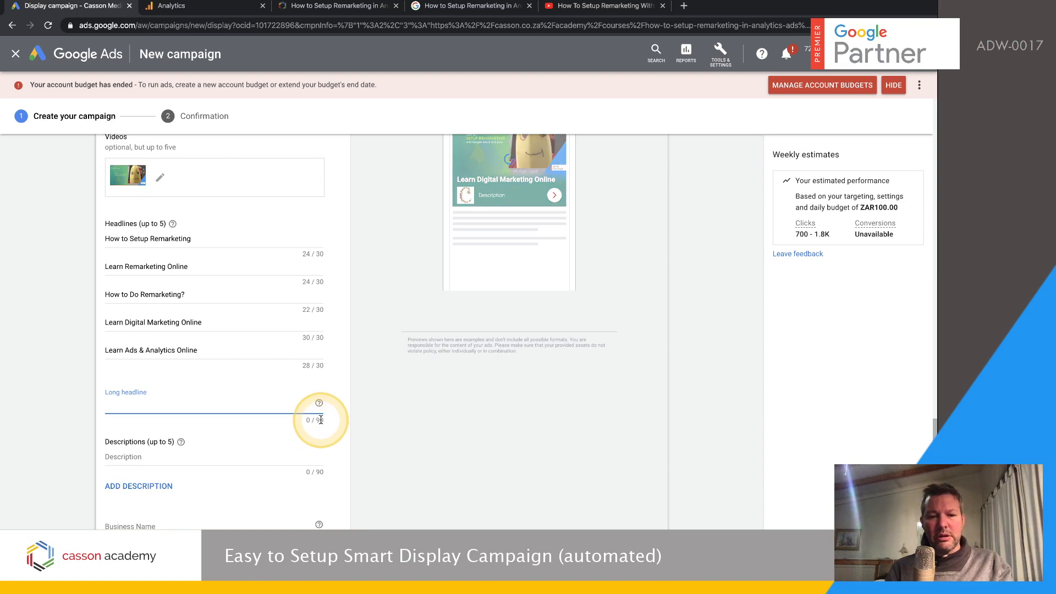
pyautogui.click(325, 21)
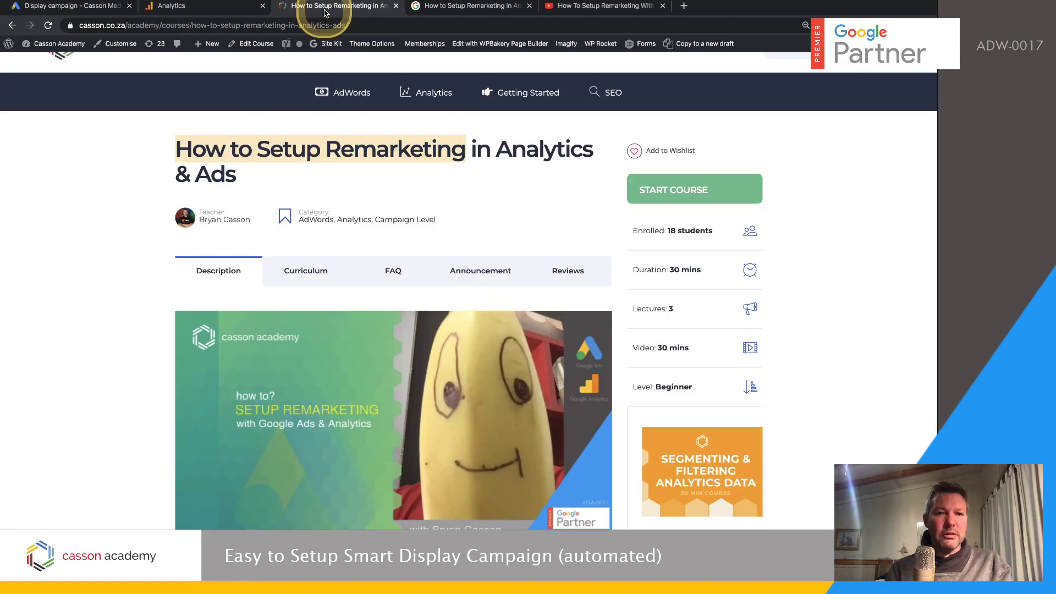
pyautogui.scroll(-7, 314, 354)
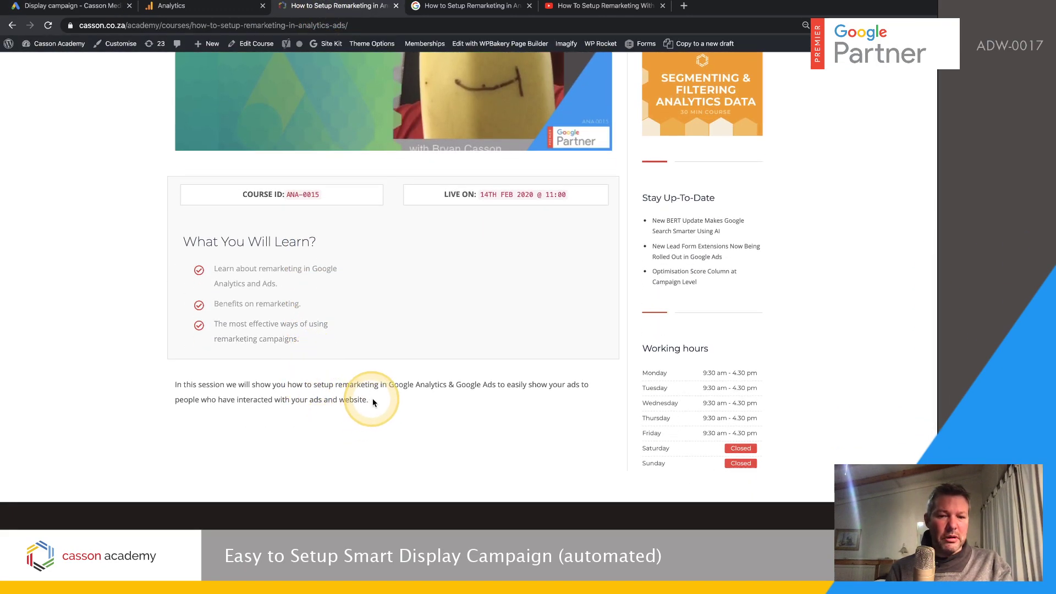
pyautogui.doubleClick(354, 400)
pyautogui.moveTo(496, 386); pyautogui.dragTo(175, 385)
pyautogui.hotkey('ctrl', 'c')
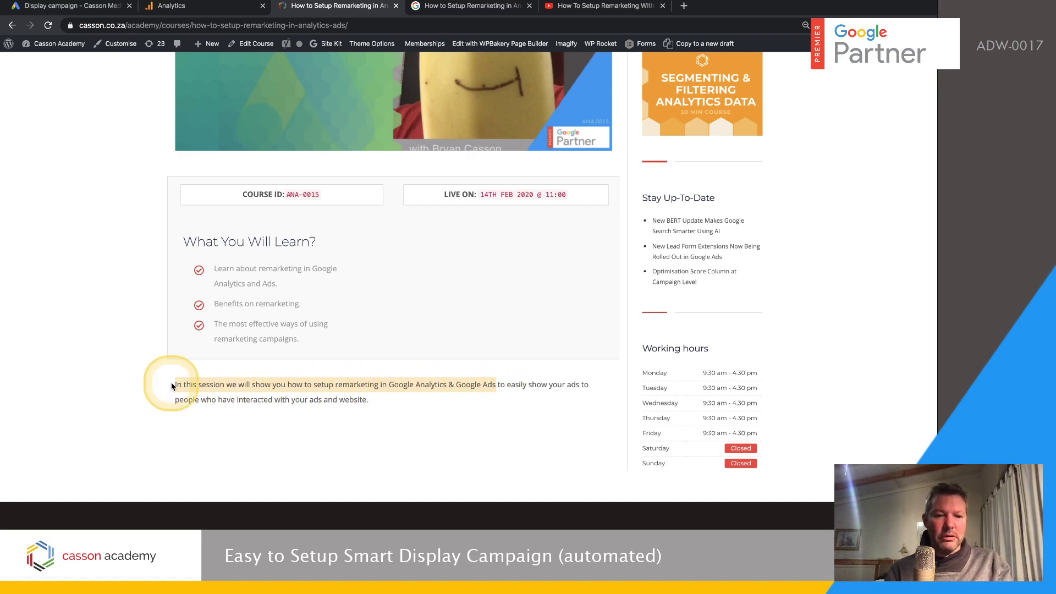
pyautogui.click(199, 7)
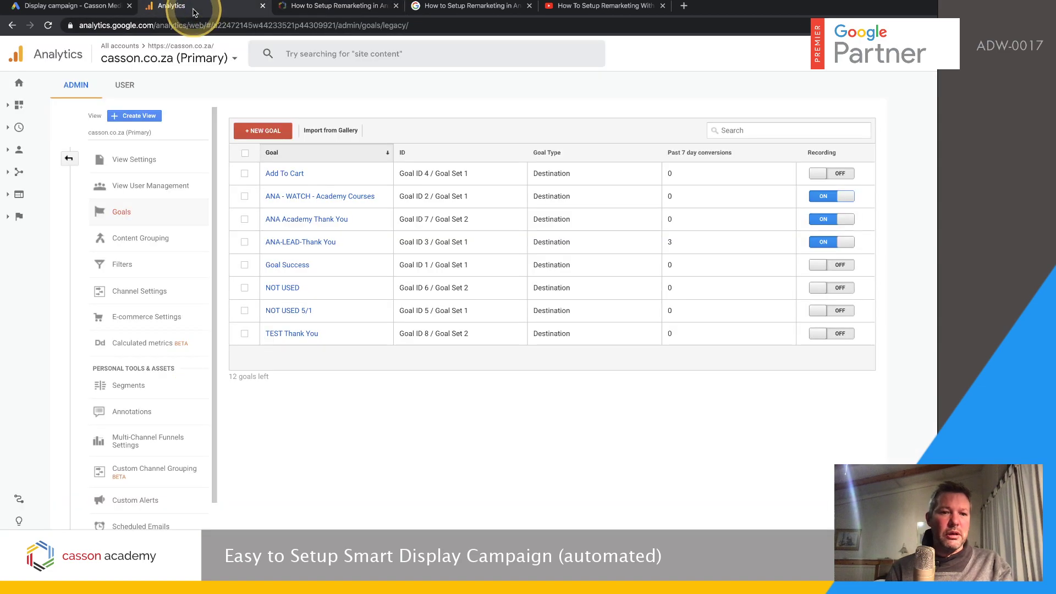
pyautogui.click(83, 6)
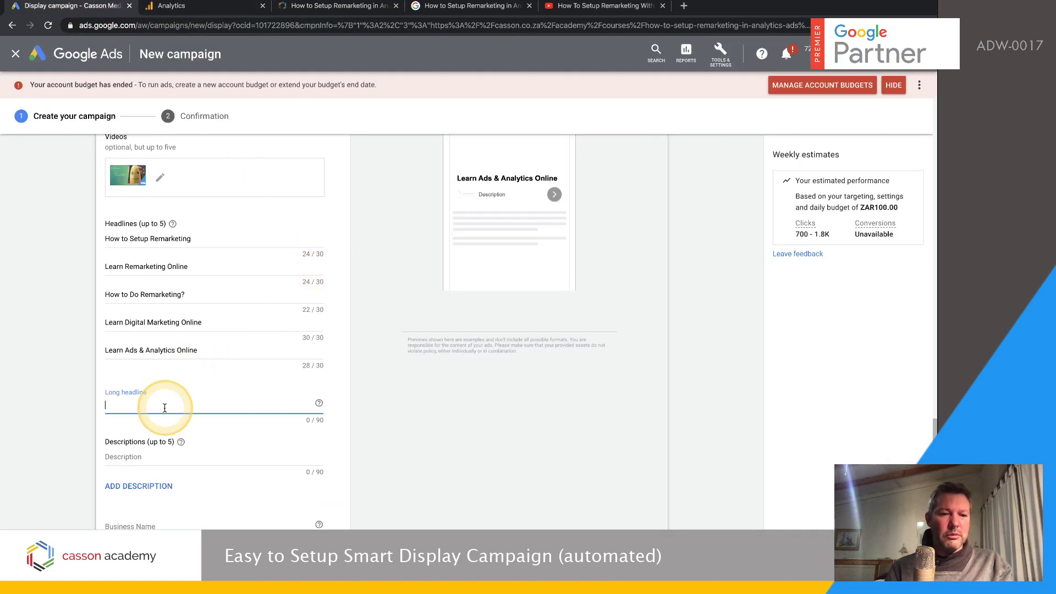
pyautogui.hotkey('ctrl', 'v')
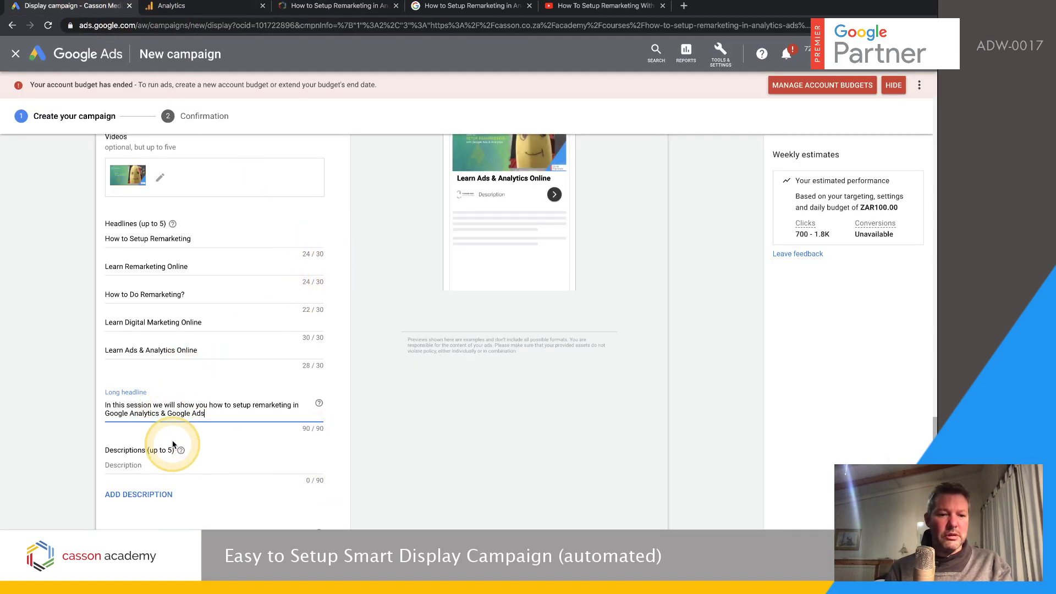
# Use the suggested How to Setup Remarketing in Analytics & Ads as the ad's first description
pyautogui.scroll(-1, 165, 444)
pyautogui.click(160, 419)
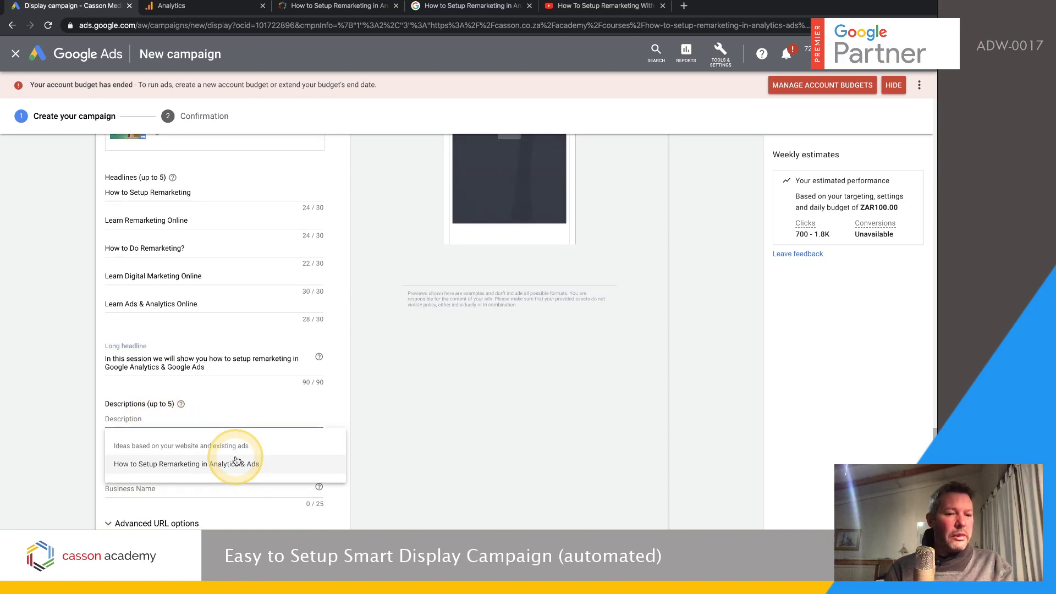
pyautogui.click(243, 462)
# Copy the course page's remarketing benefits bullet into the second description and reword it as Benefits of Using Remarketing Lists
pyautogui.scroll(-1, 240, 446)
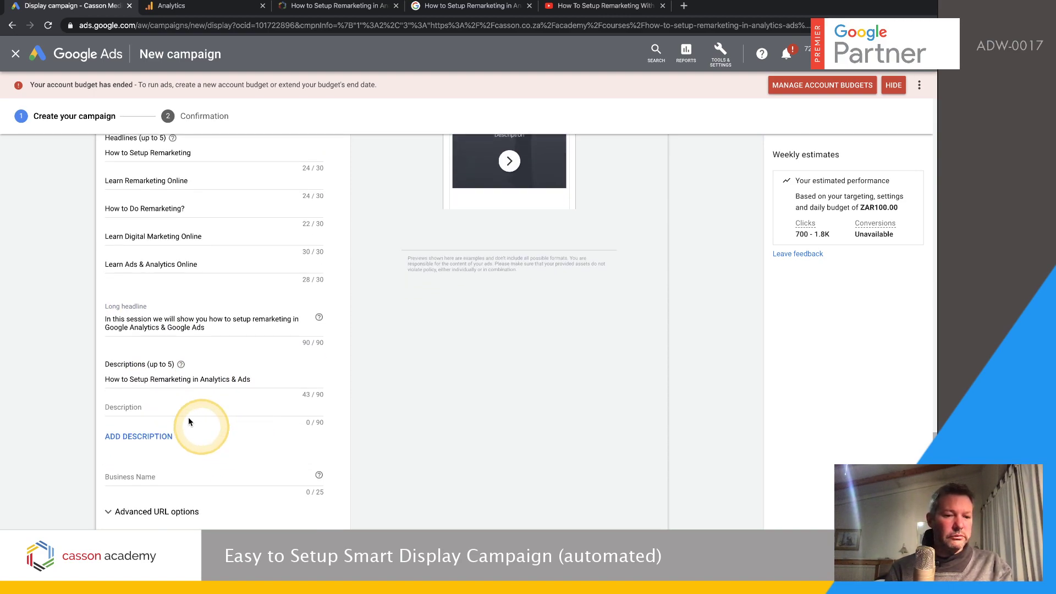
pyautogui.click(167, 407)
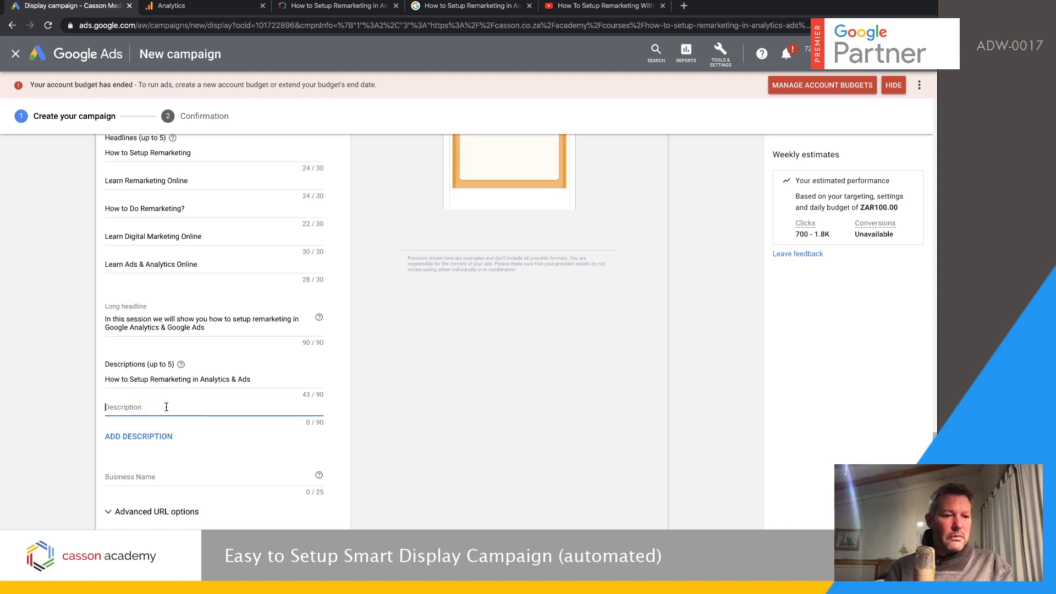
pyautogui.click(319, 6)
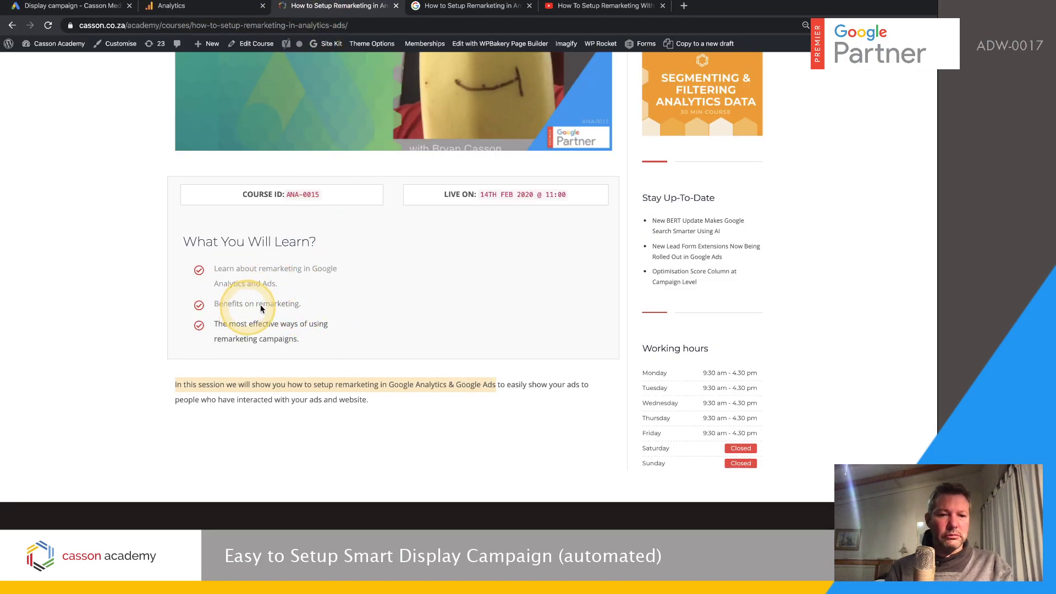
pyautogui.moveTo(213, 294); pyautogui.dragTo(312, 299)
pyautogui.hotkey('ctrl', 'c')
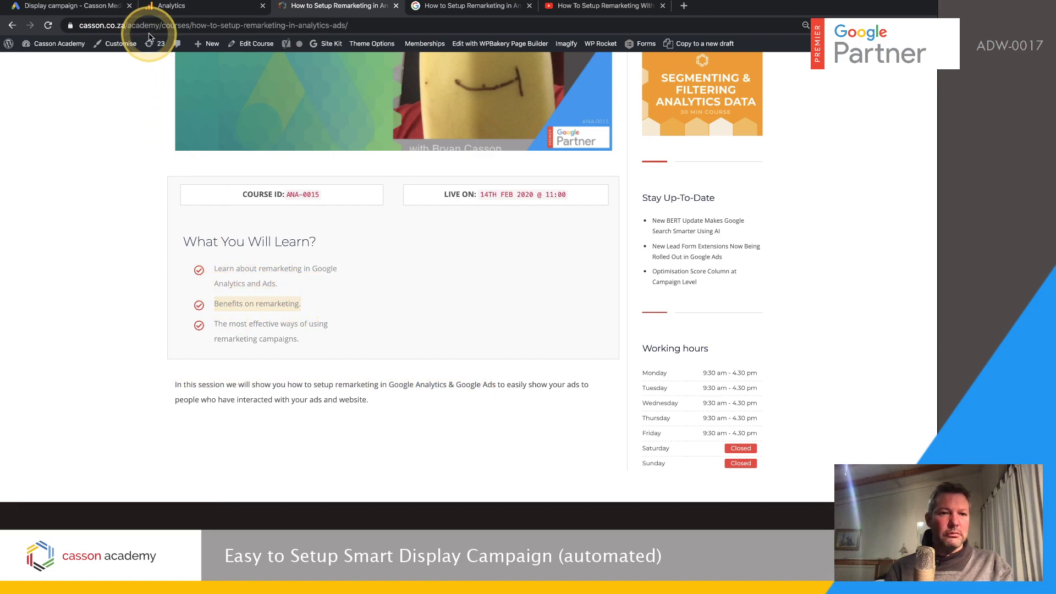
pyautogui.click(165, 6)
pyautogui.click(113, 6)
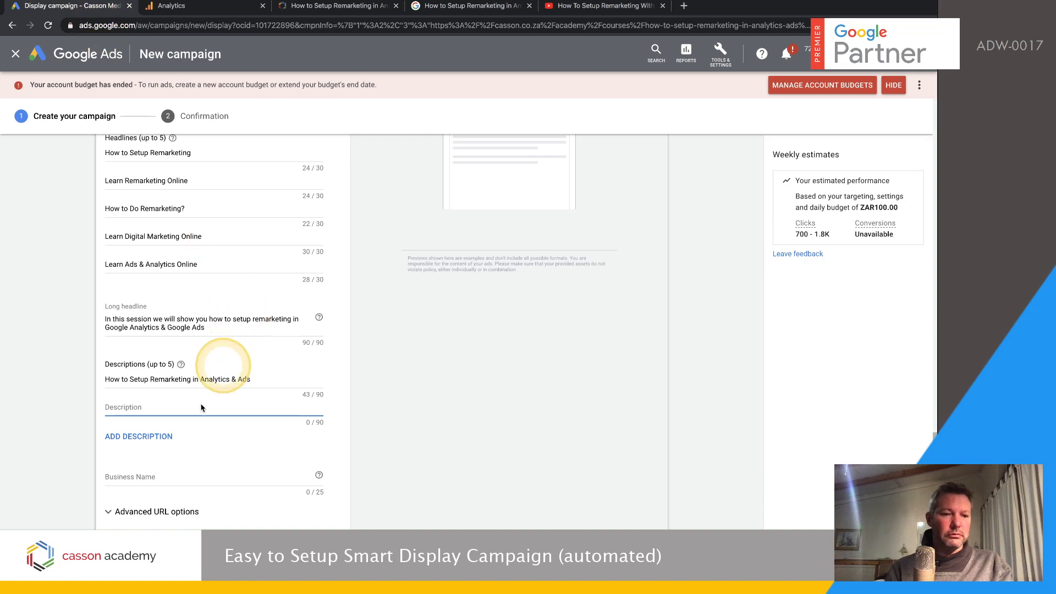
pyautogui.click(177, 406)
pyautogui.hotkey('ctrl', 'v')
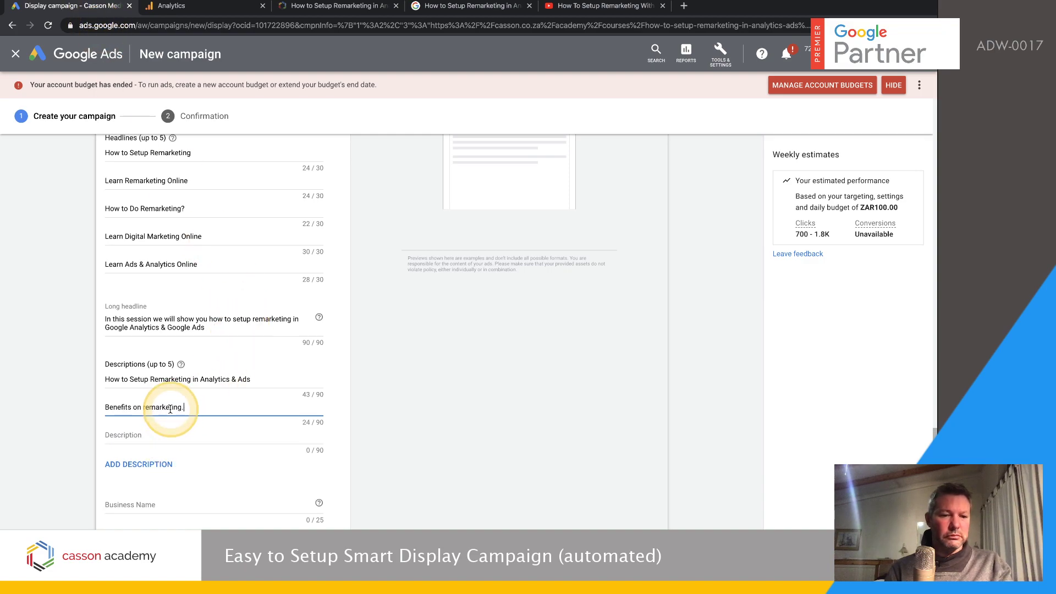
pyautogui.doubleClick(138, 406)
pyautogui.write('of')
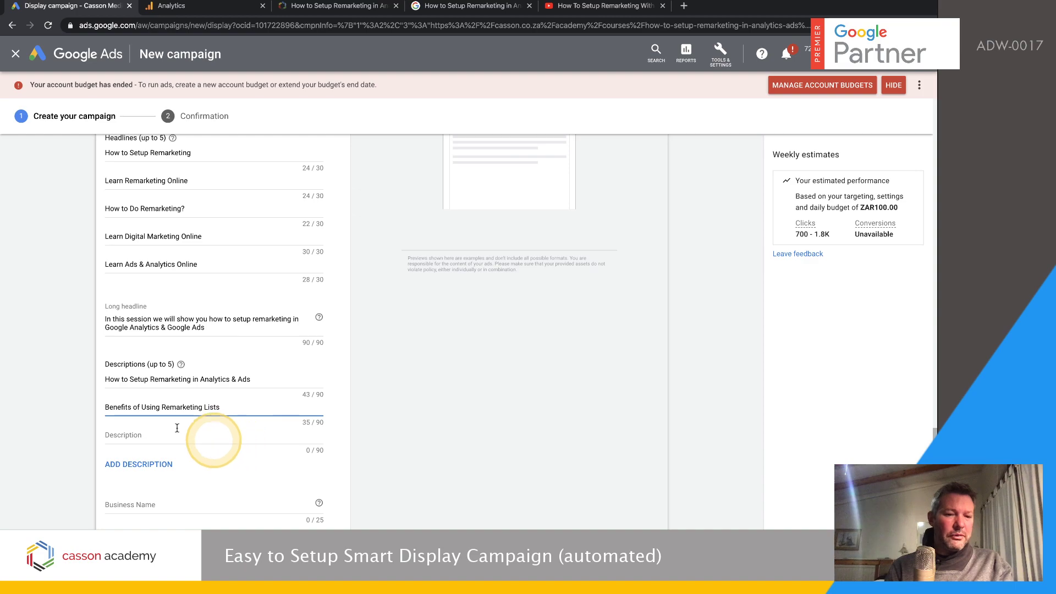
# Copy The most effective ways of using remarketing campaigns. from the course page into the ad's third description
pyautogui.click(142, 435)
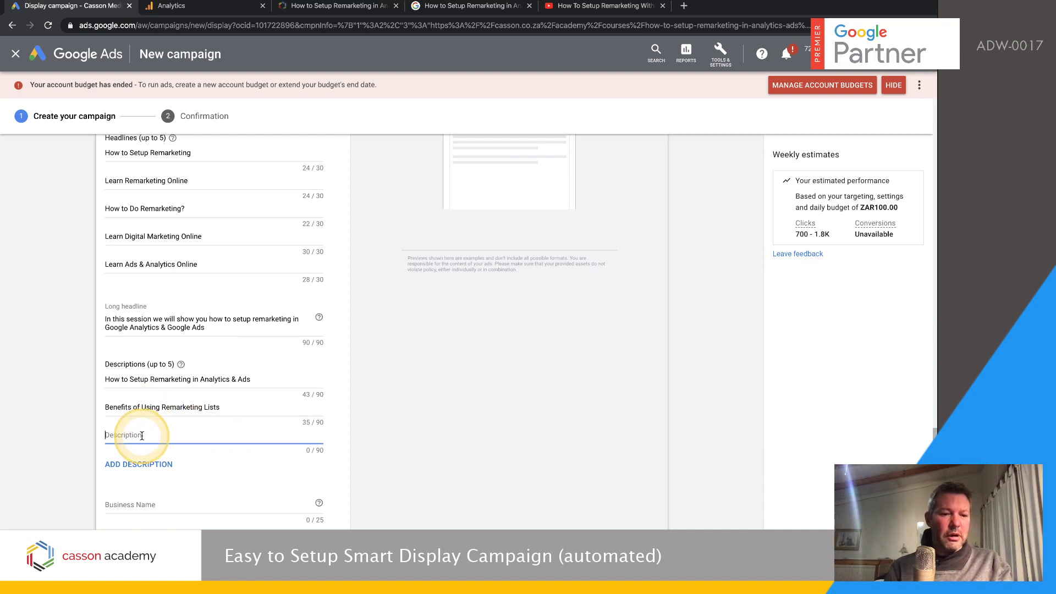
pyautogui.click(311, 10)
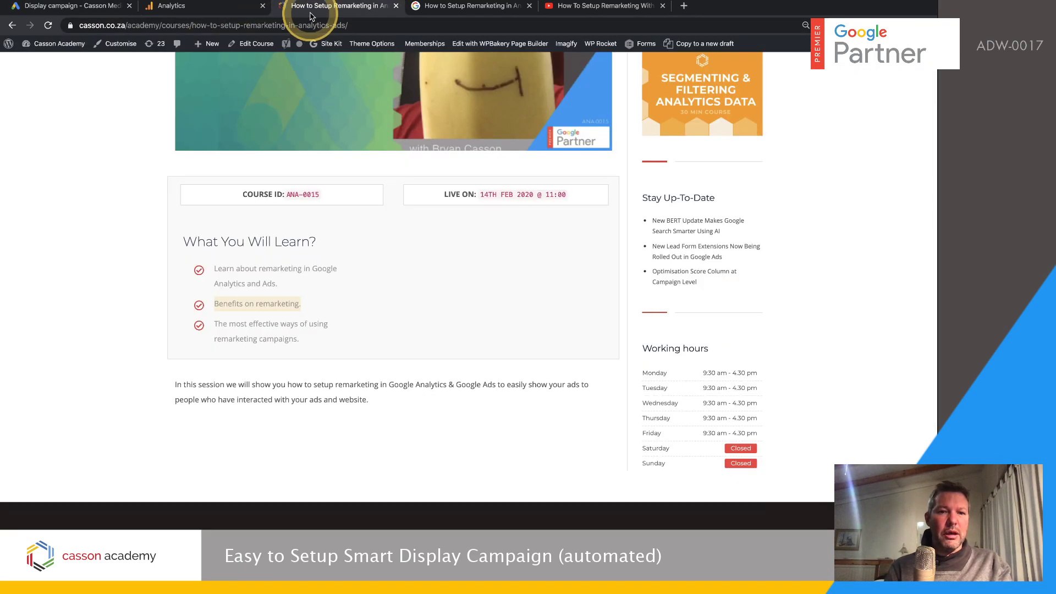
pyautogui.click(216, 323)
pyautogui.moveTo(306, 338); pyautogui.dragTo(213, 328)
pyautogui.hotkey('ctrl', 'c')
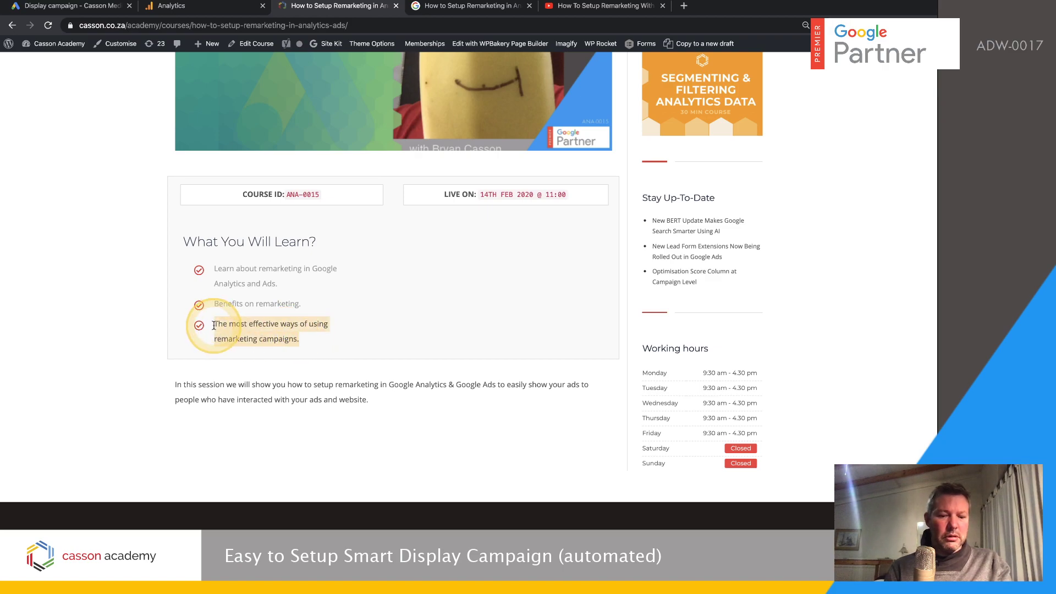
pyautogui.click(83, 7)
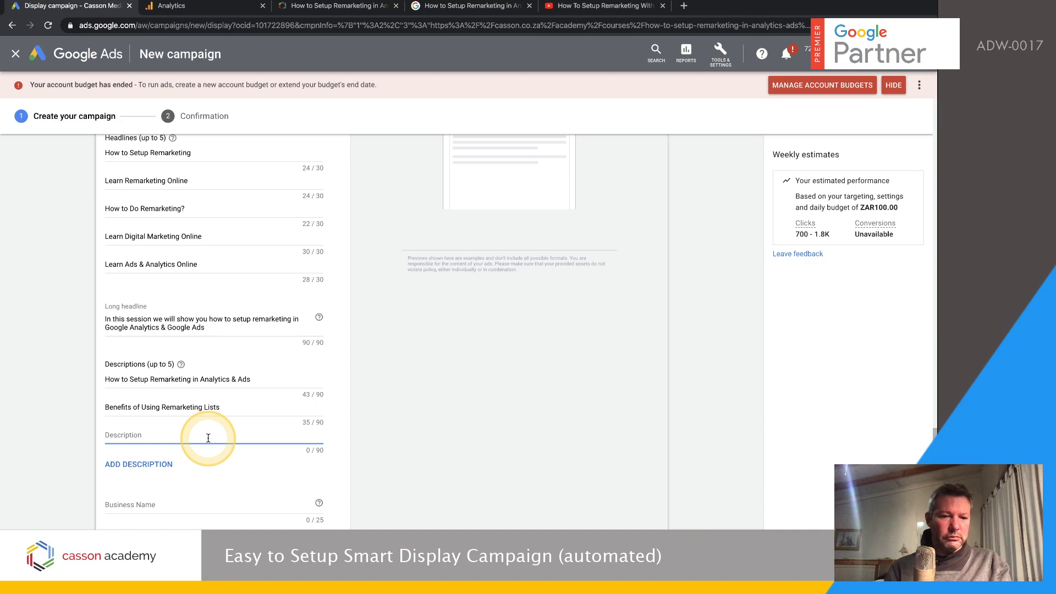
pyautogui.hotkey('ctrl', 'v')
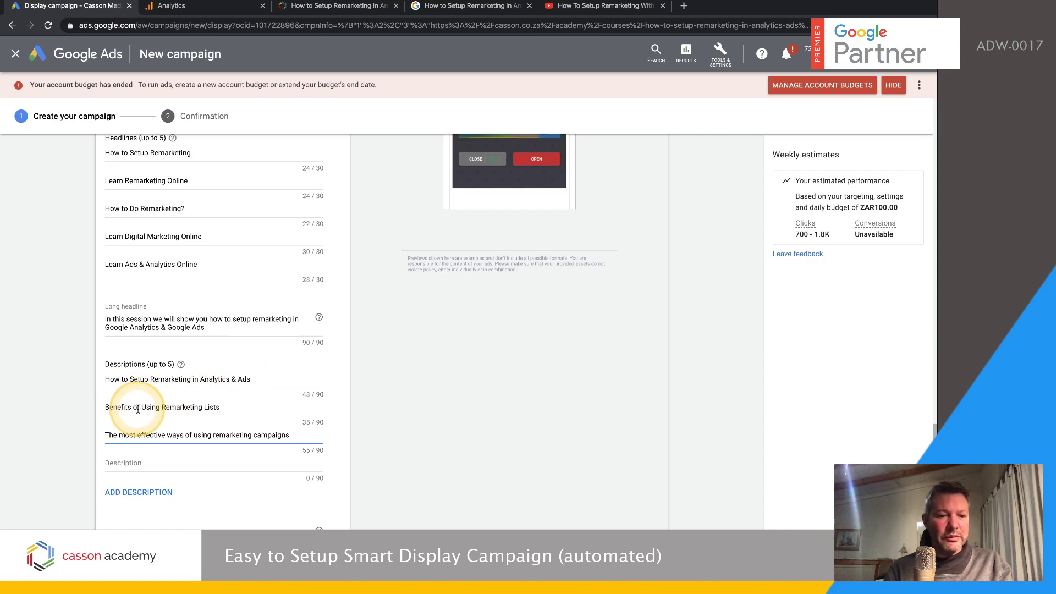
# Capitalize the third description's main words so it reads The Most Effective Ways of Using Remarketing Campaigns
pyautogui.click(124, 435)
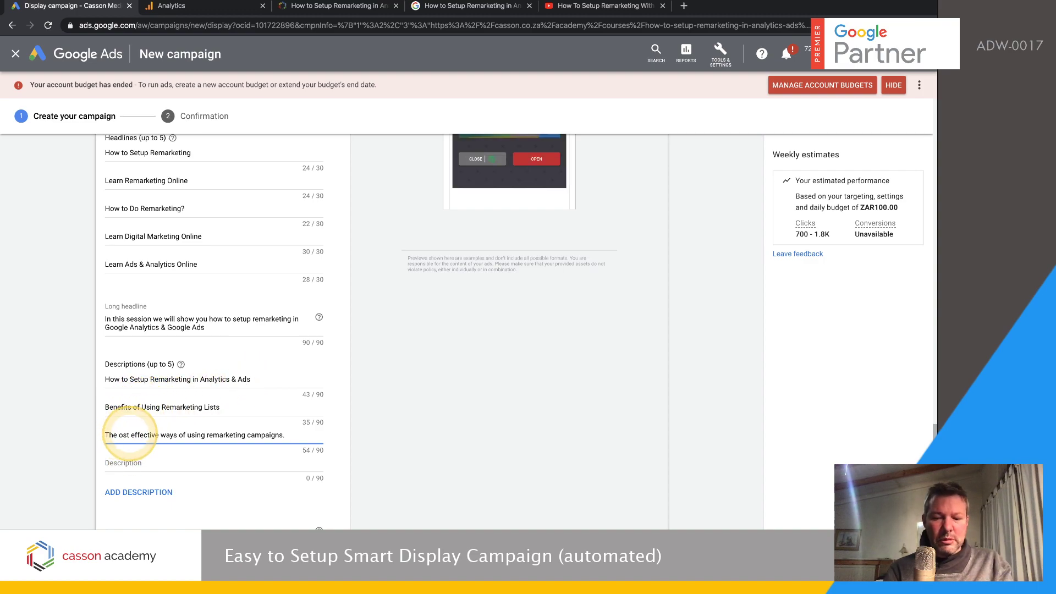
pyautogui.click(140, 436)
pyautogui.press('BackSpace')
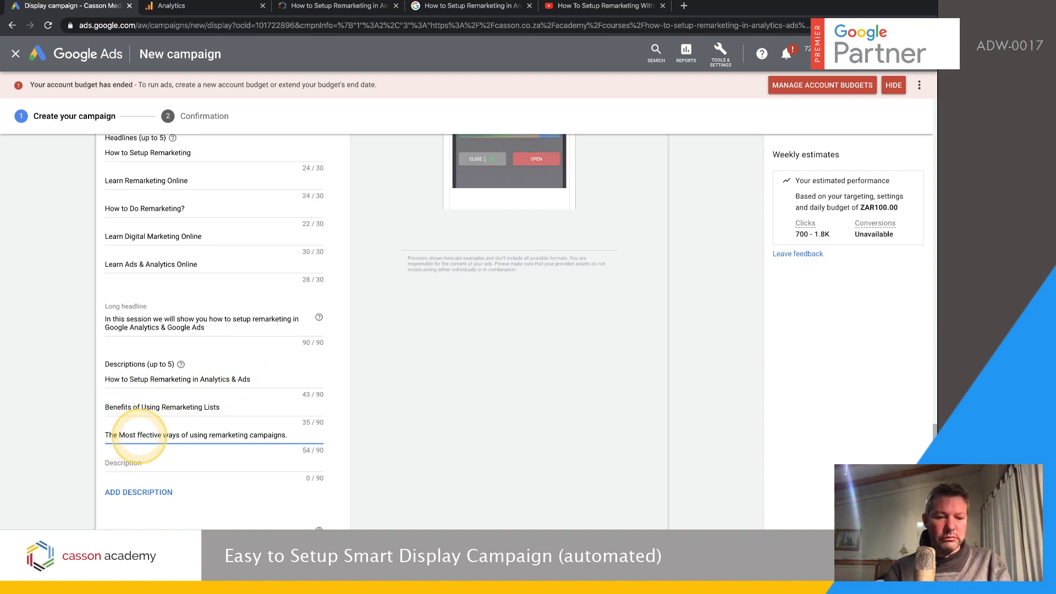
pyautogui.write('E')
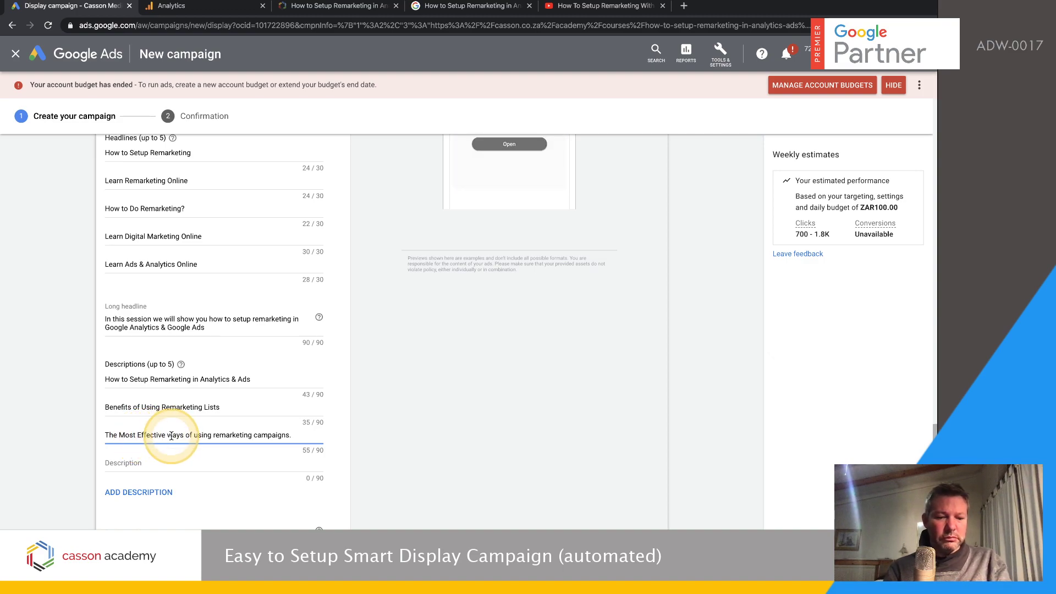
pyautogui.click(171, 436)
pyautogui.press('BackSpace')
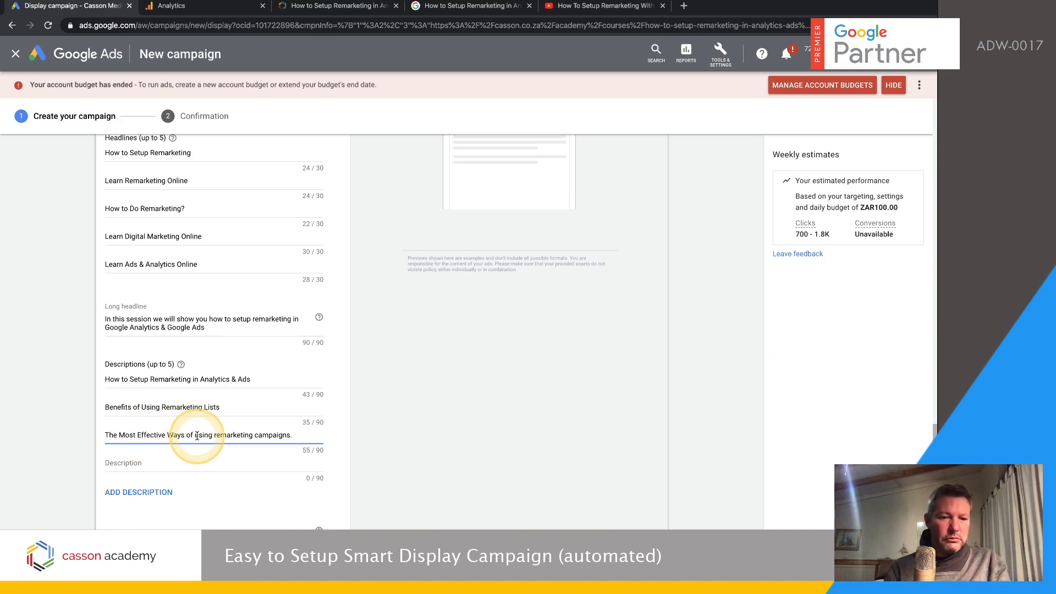
pyautogui.click(216, 435)
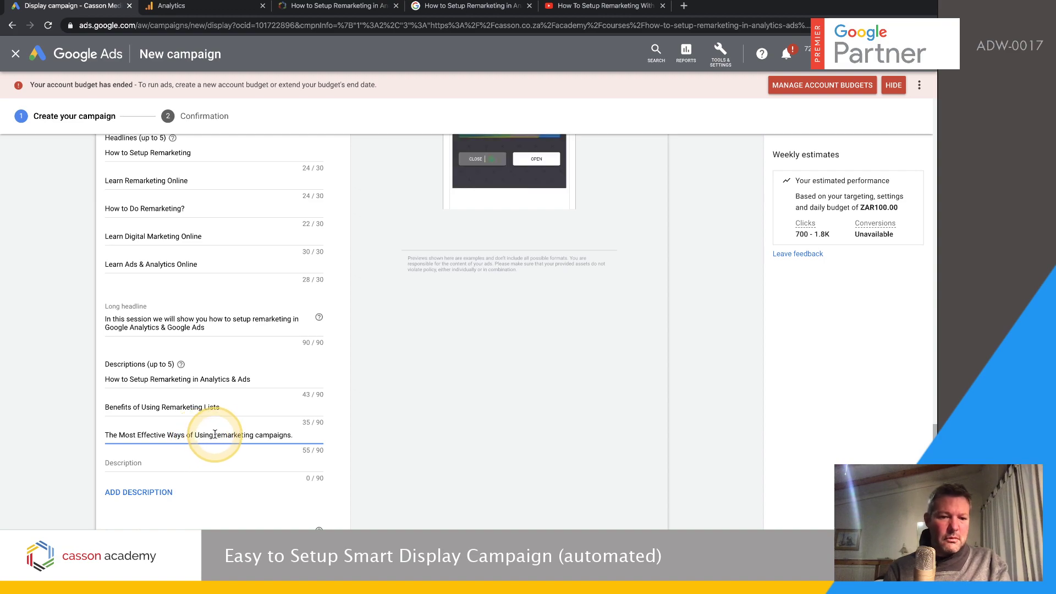
pyautogui.click(261, 436)
pyautogui.press('BackSpace')
pyautogui.write('C')
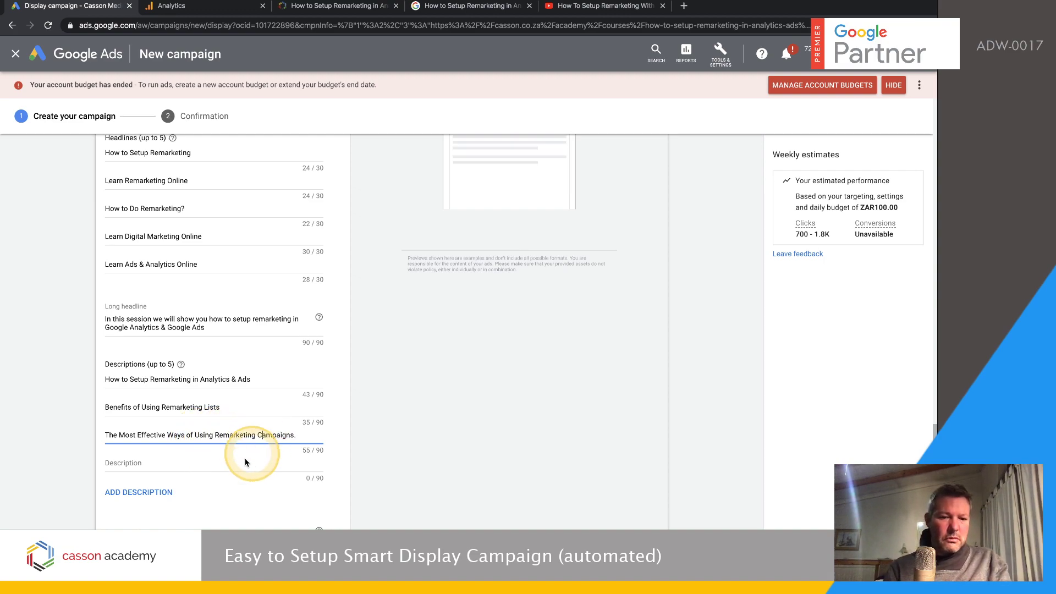
# Enter the ad's fourth description, beginning with Lear
pyautogui.click(206, 464)
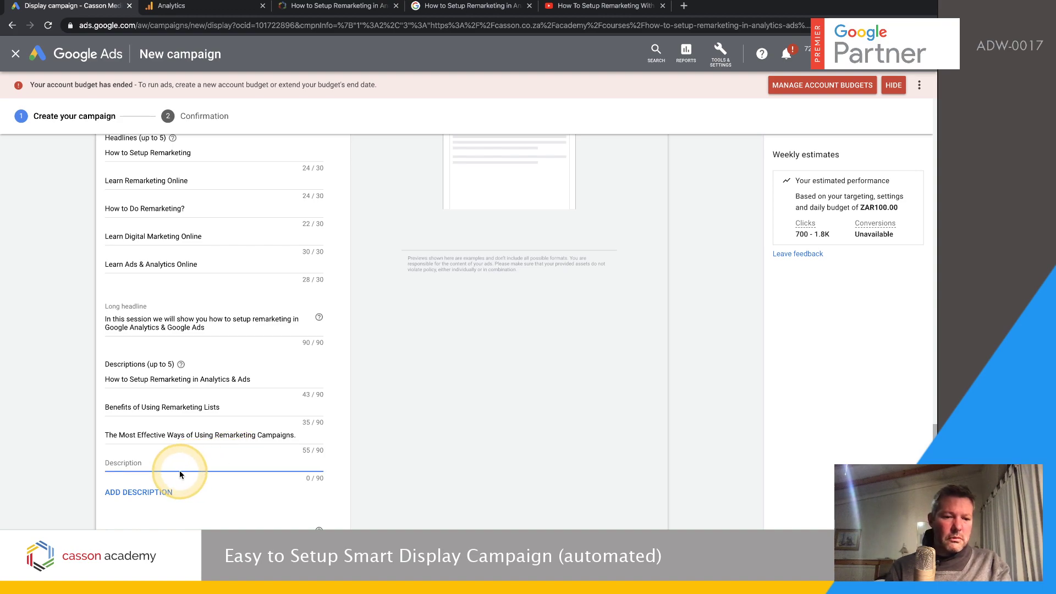
pyautogui.write('Lear')
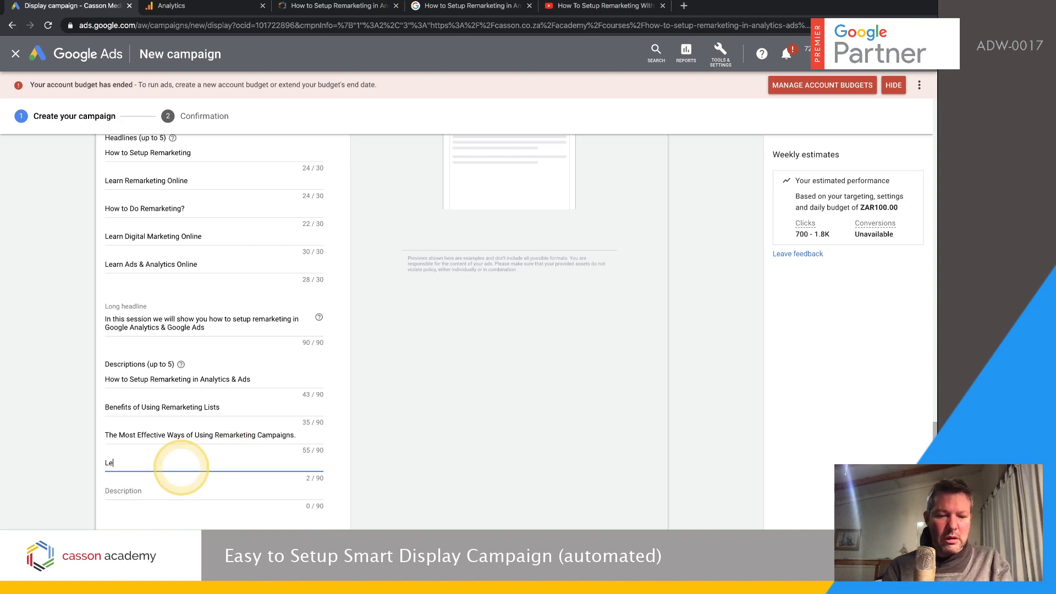